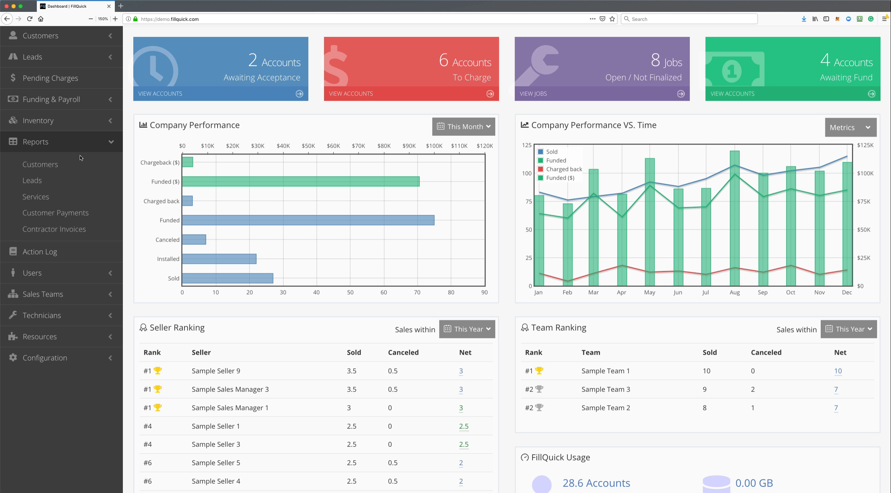
Step: Open the Customers report and check the list of saved queries
left_click(68, 169)
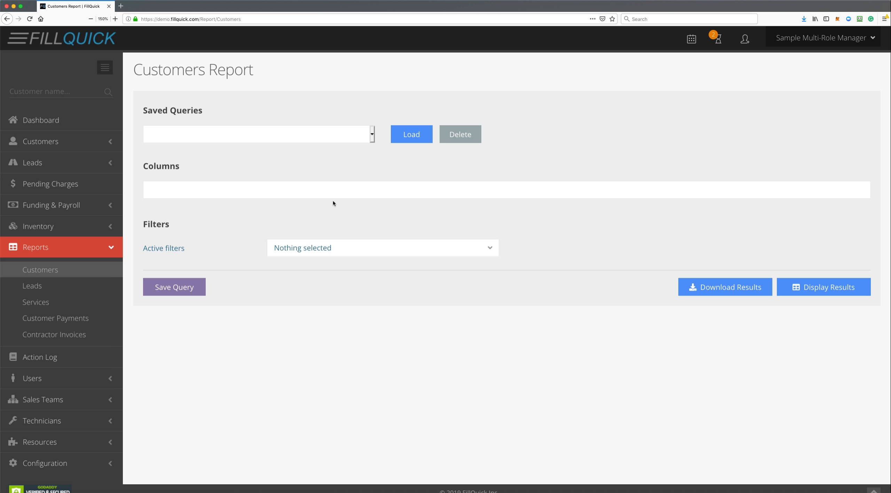
left_click_drag(145, 110, 214, 110)
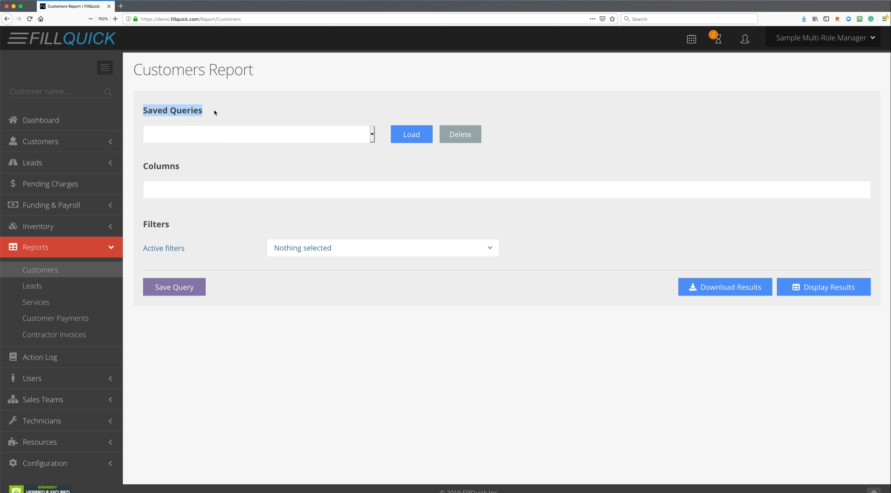
left_click(215, 110)
left_click(211, 143)
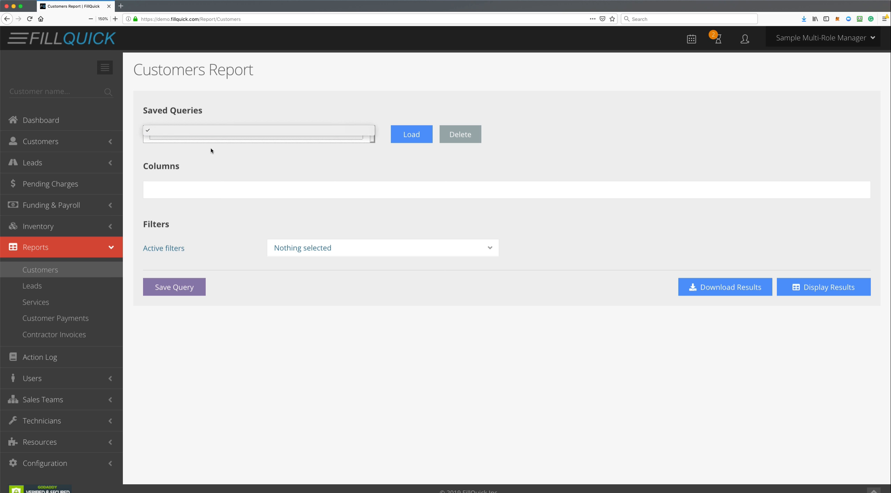
left_click(210, 147)
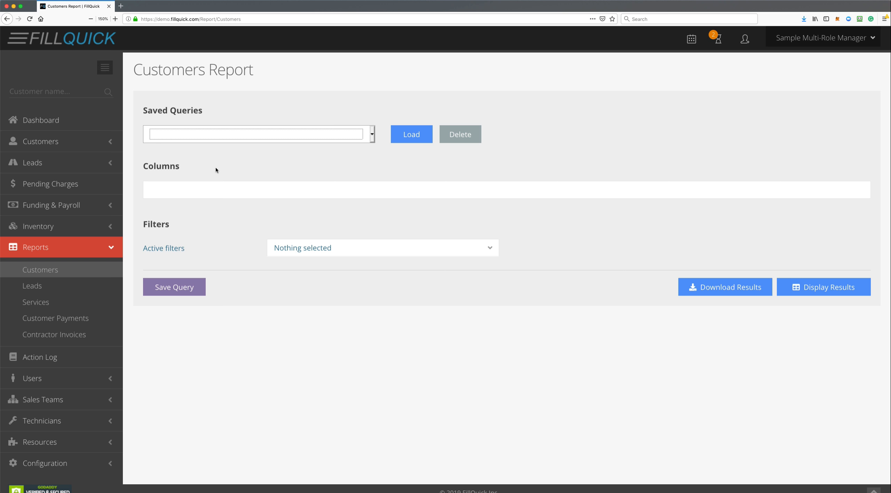
Step: Add the report columns Creation Date & Time, Lead Source, Account Number, Seller(s) and Sold Date, in that order
left_click(171, 191)
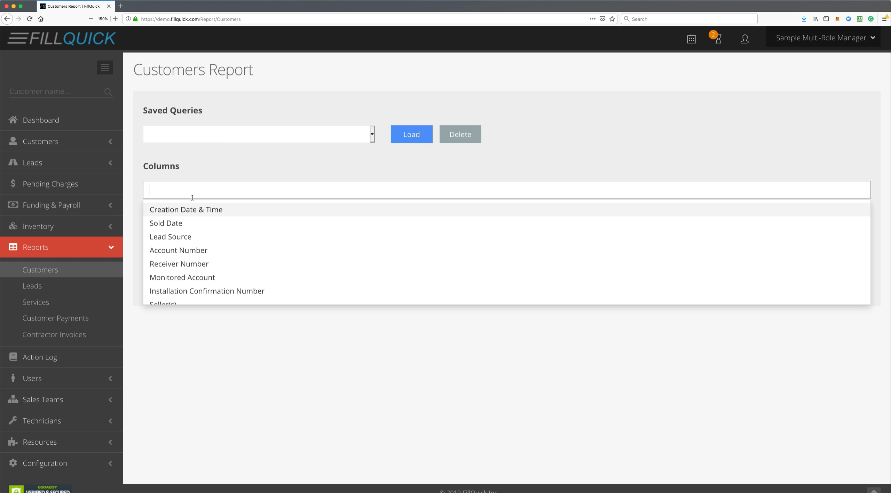
left_click(190, 210)
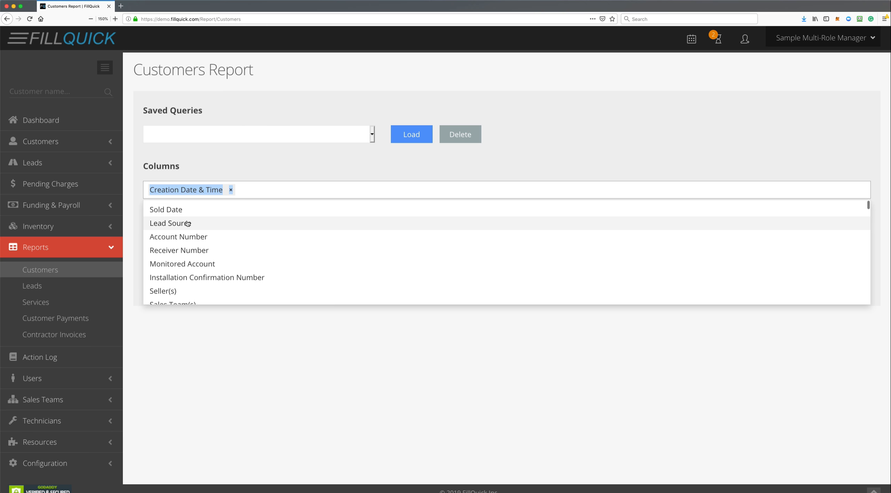
left_click(188, 223)
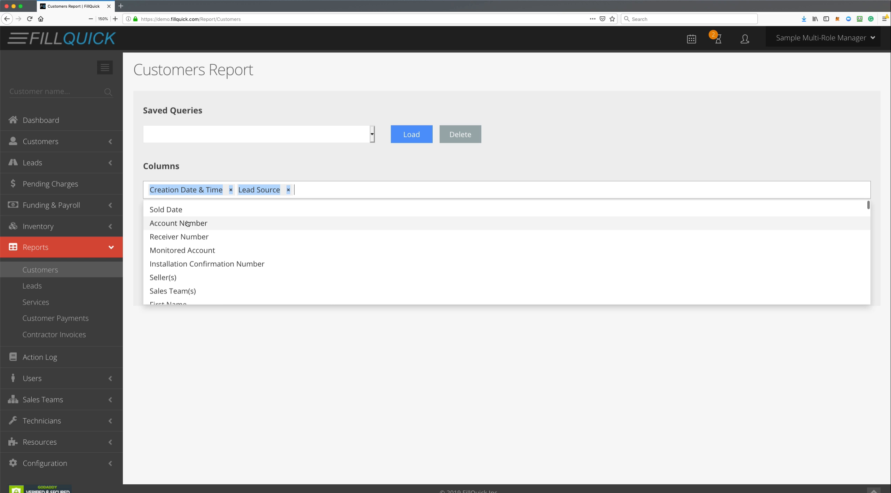
left_click(213, 228)
left_click(209, 271)
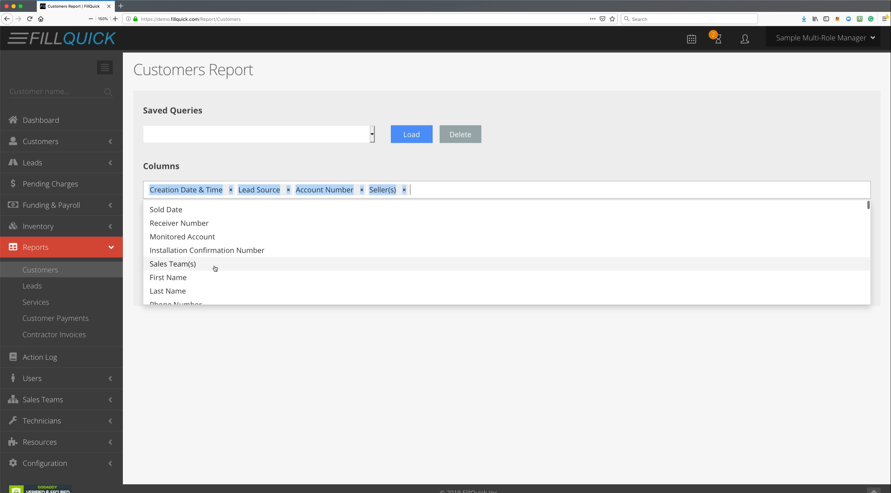
left_click(189, 216)
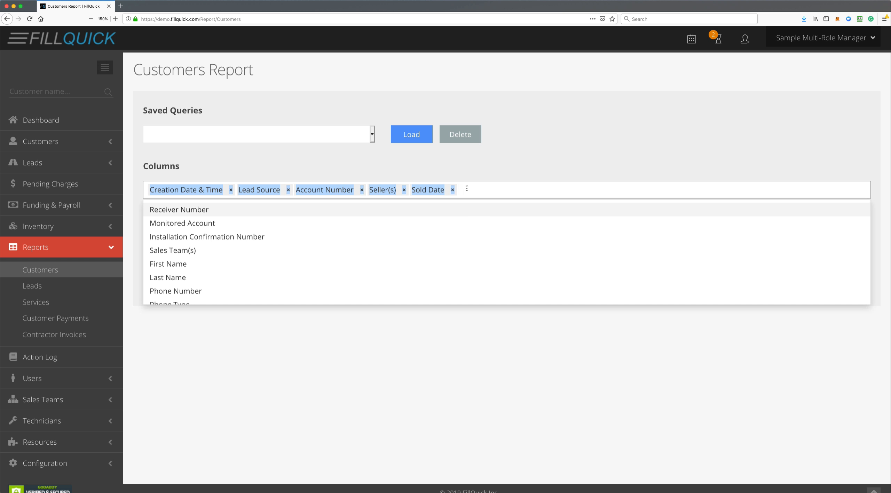
Step: Find the Customer Profit/Loss column by searching for "prof" and add it to the report columns
scroll(393, 254, "down", 5)
scroll(393, 254, "down", 15)
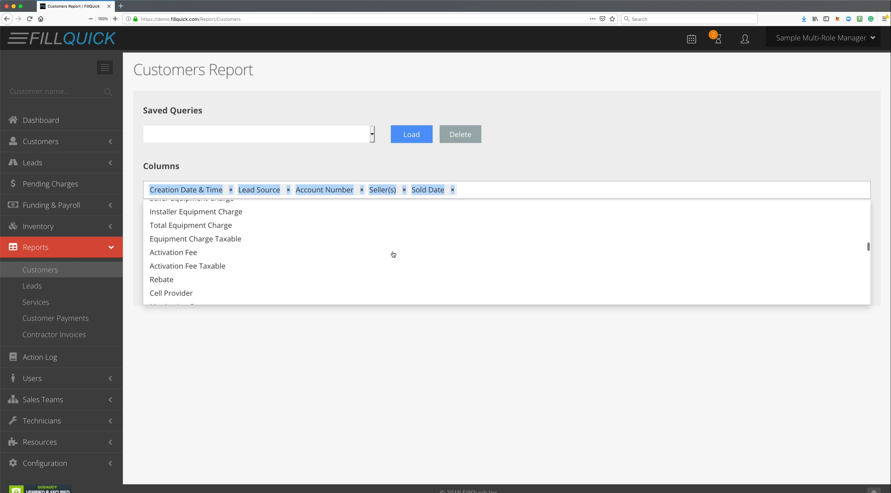
scroll(407, 245, "down", 3)
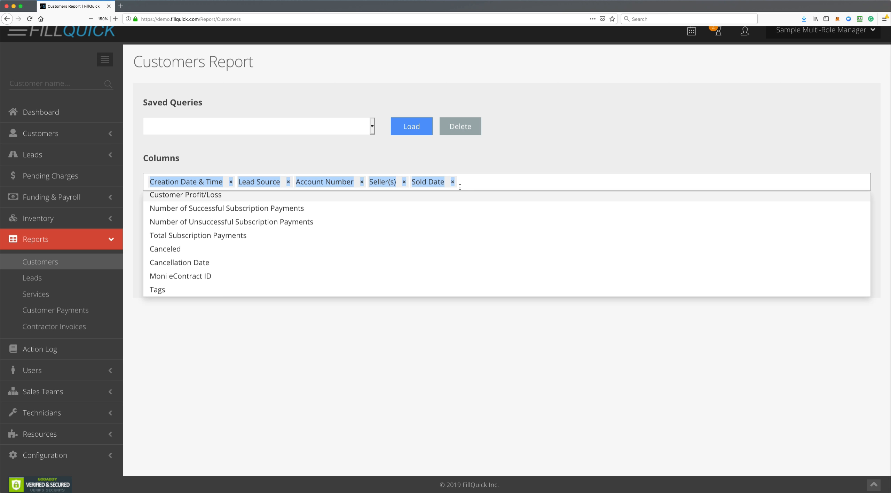
type("prof")
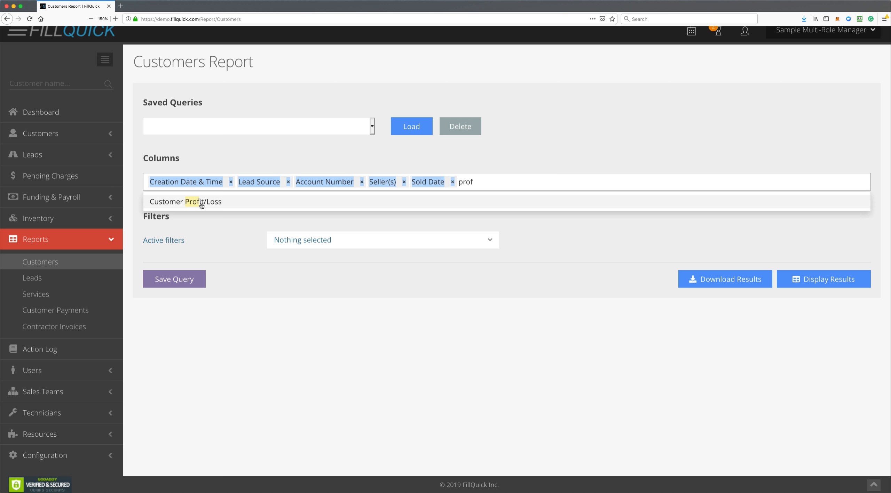
left_click(201, 203)
left_click(590, 136)
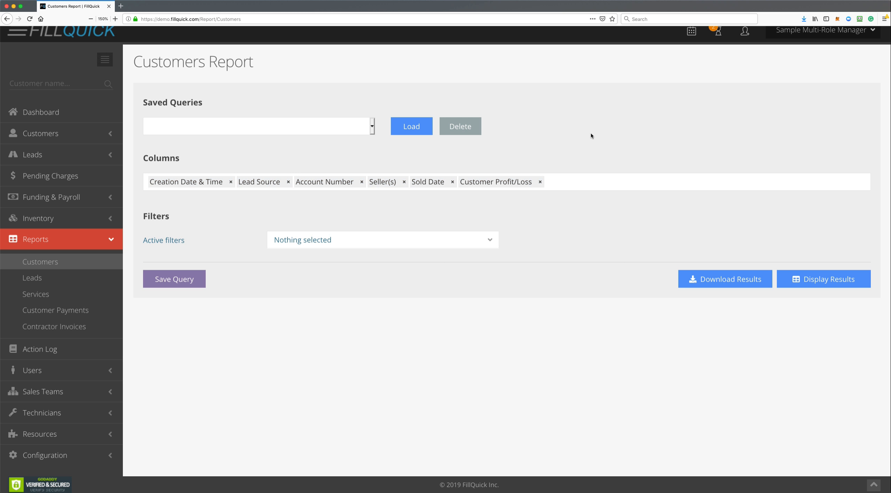
Step: Display the report results and sort them by Customer Profit/Loss from highest to lowest
left_click(824, 280)
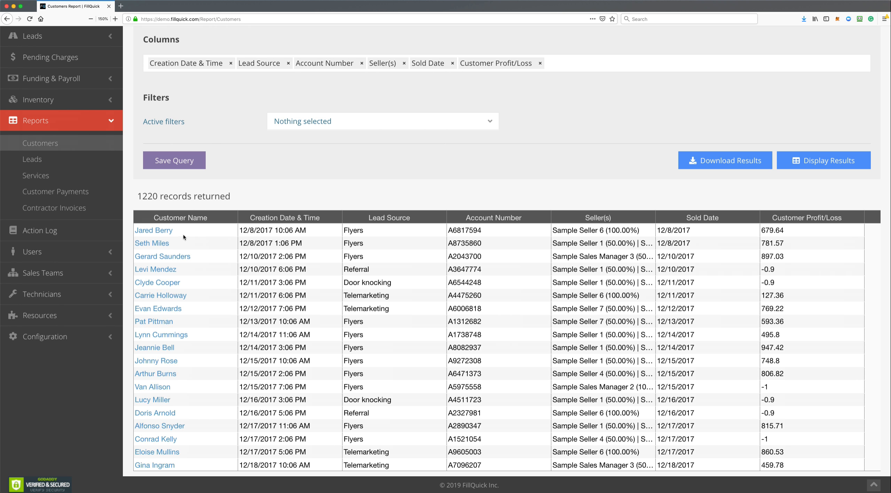
left_click_drag(137, 198, 234, 197)
left_click(175, 202)
mouse_move(250, 214)
scroll(628, 230, "up", 3)
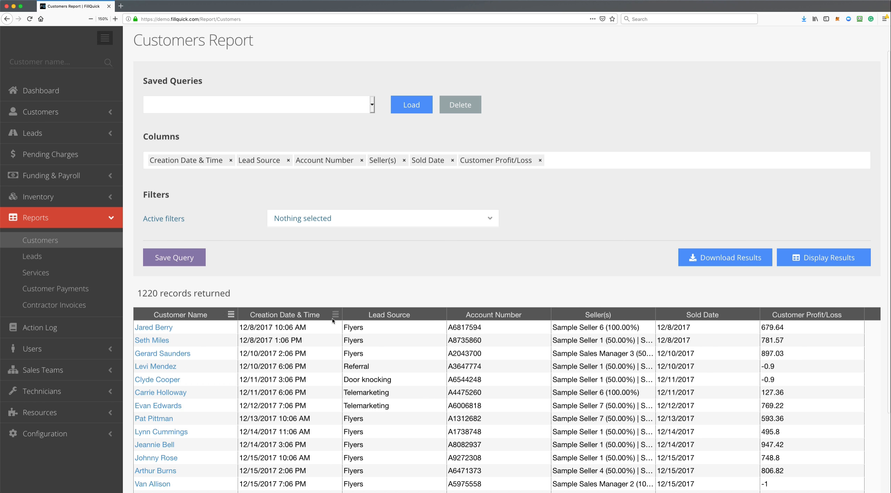
left_click(803, 317)
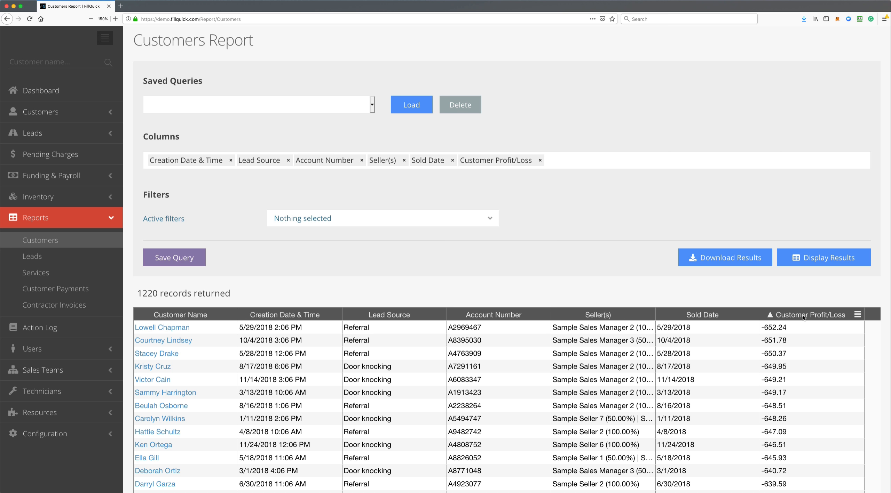
left_click(803, 318)
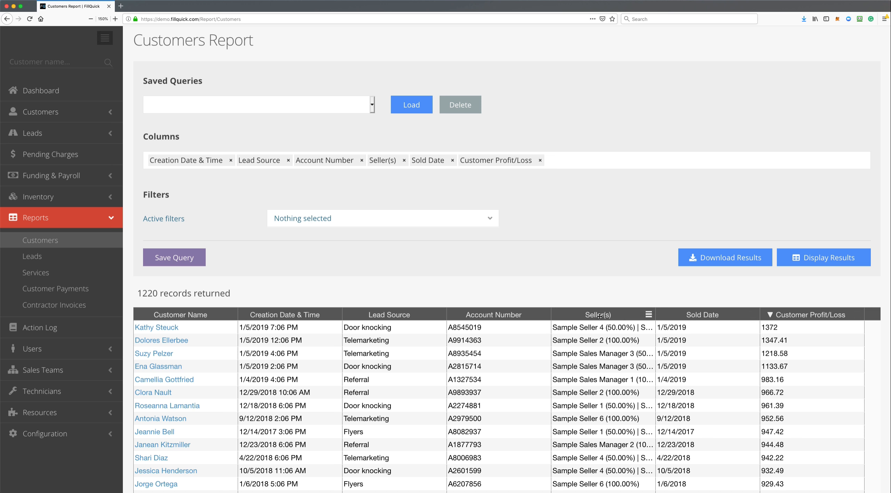
Step: Move the Seller(s) column in the results table to directly after Creation Date & Time
left_click_drag(599, 315, 508, 316)
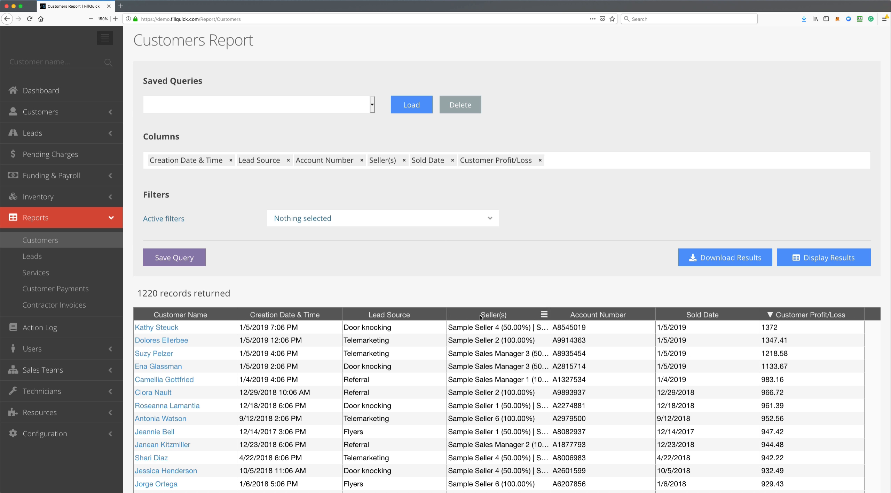
left_click_drag(480, 316, 400, 315)
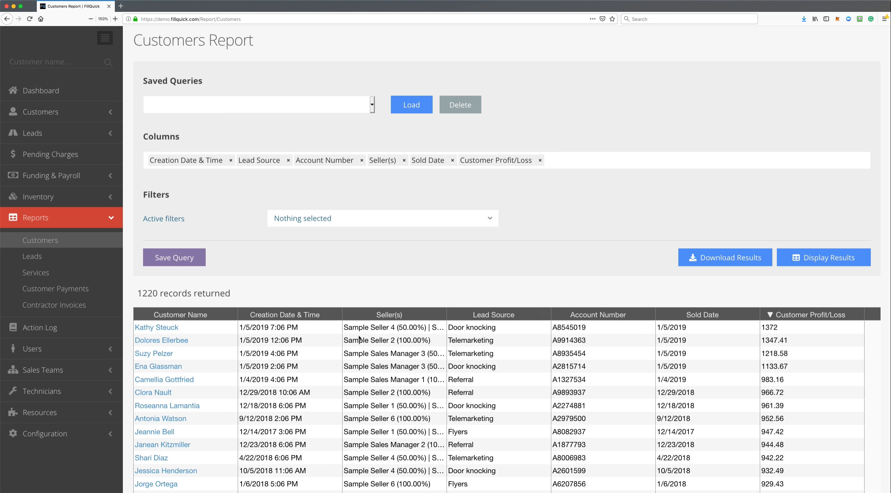
scroll(530, 386, "down", 1)
scroll(531, 387, "down", 3)
scroll(530, 387, "up", 3)
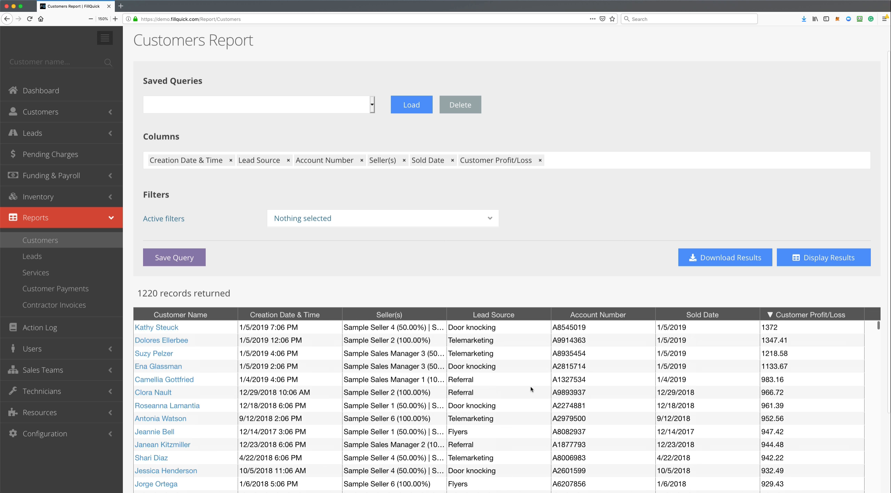
scroll(530, 385, "up", 1)
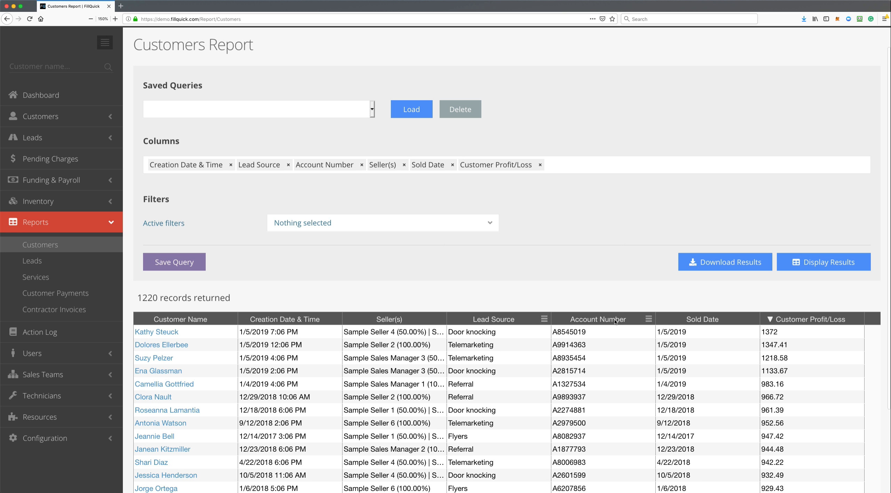
Step: Filter the Lead Source column of the results table to show only Door knocking and look through the rows
left_click(544, 320)
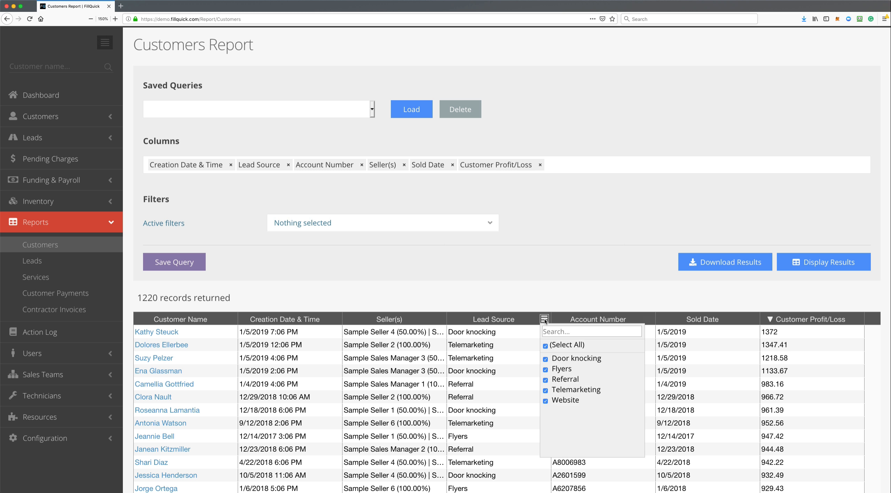
left_click(546, 346)
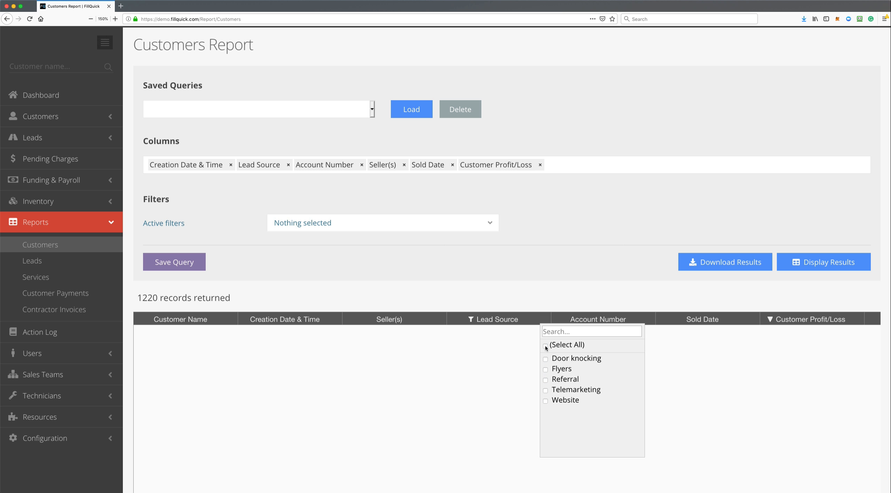
left_click(546, 360)
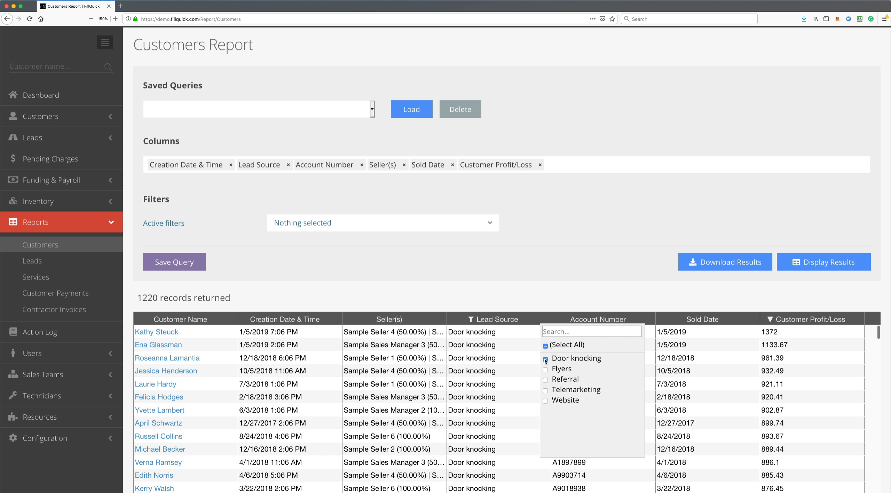
left_click(509, 298)
scroll(509, 379, "down", 15)
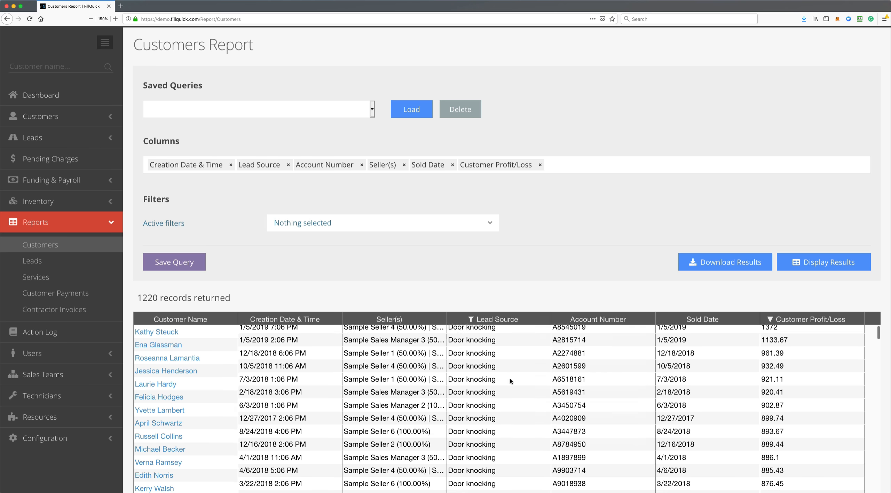
scroll(510, 377, "up", 15)
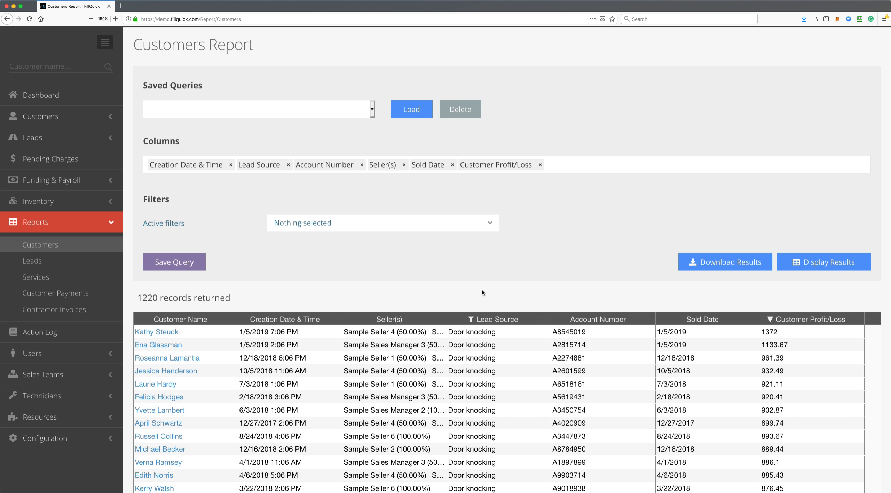
Step: Activate the report filters Lead source, Seller, Funded and Funded date
left_click(446, 226)
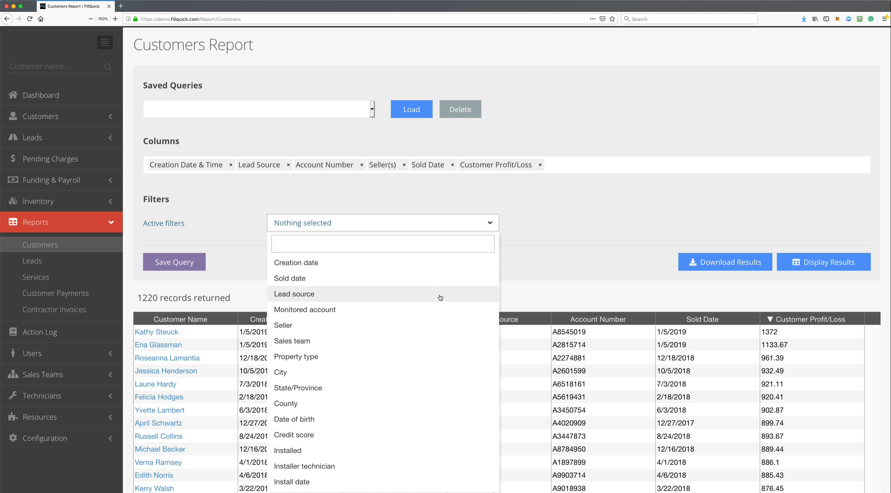
scroll(441, 311, "down", 2)
scroll(441, 311, "down", 12)
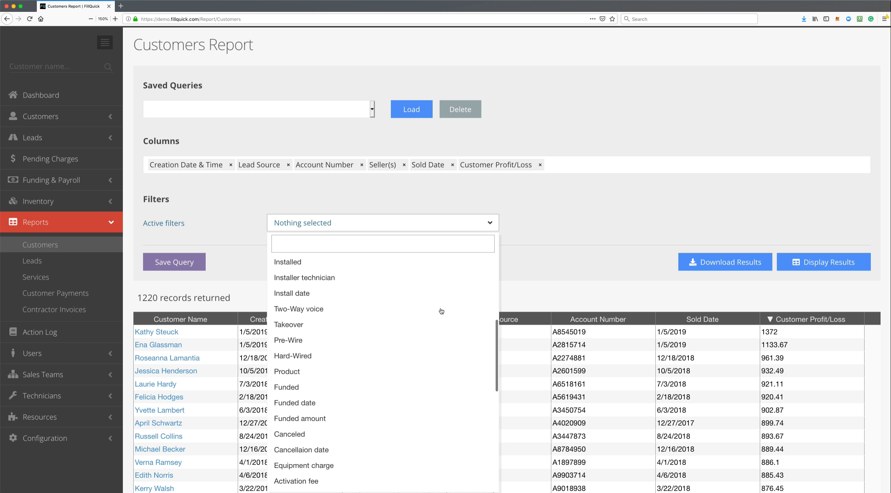
scroll(441, 311, "up", 5)
scroll(441, 311, "up", 8)
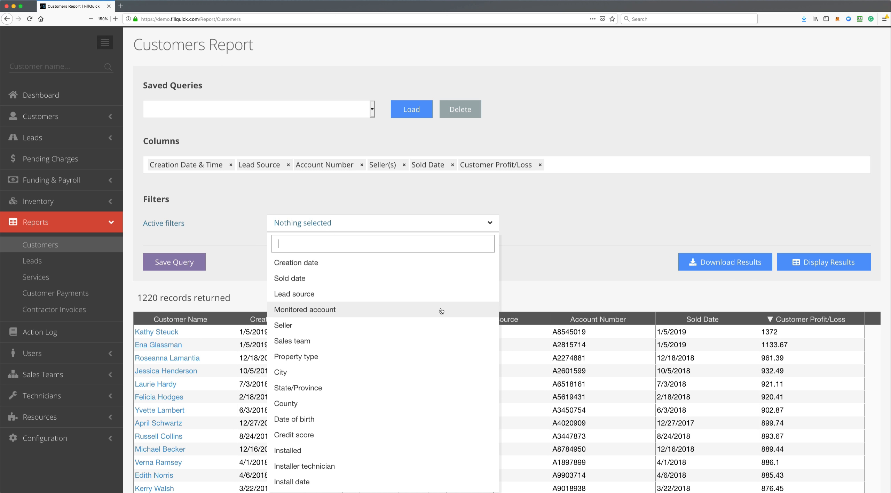
left_click(434, 300)
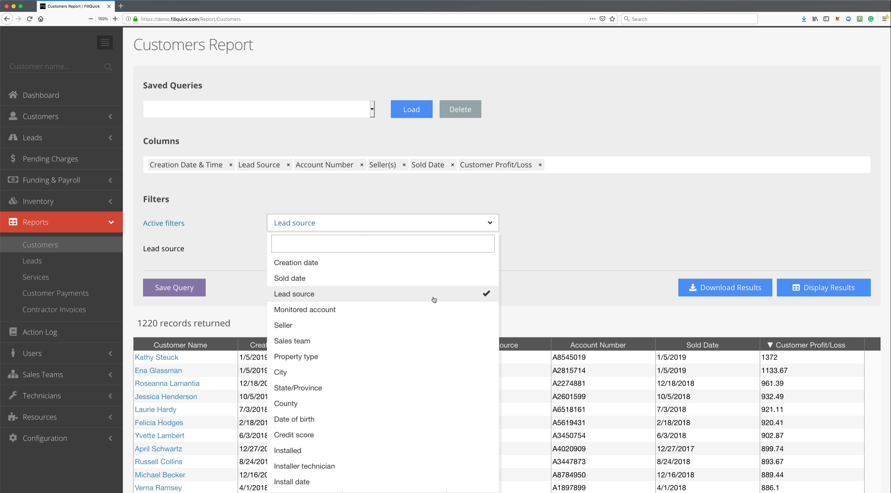
left_click(439, 325)
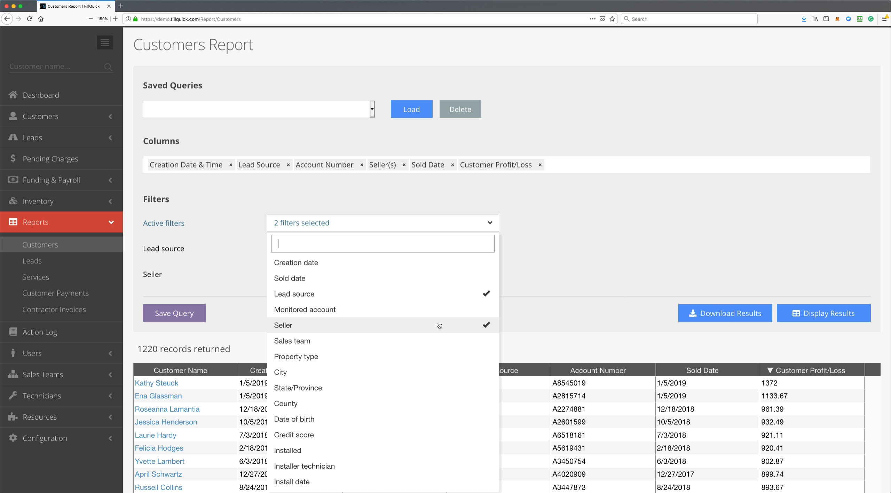
type("fun")
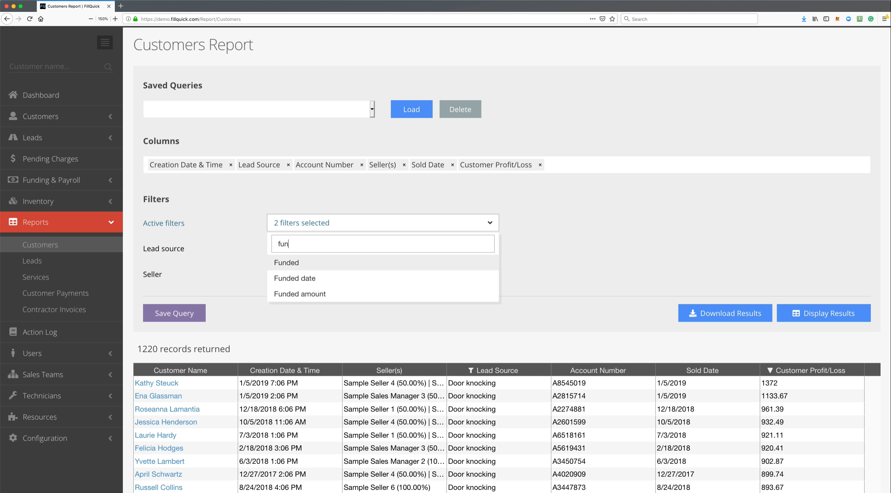
left_click(369, 268)
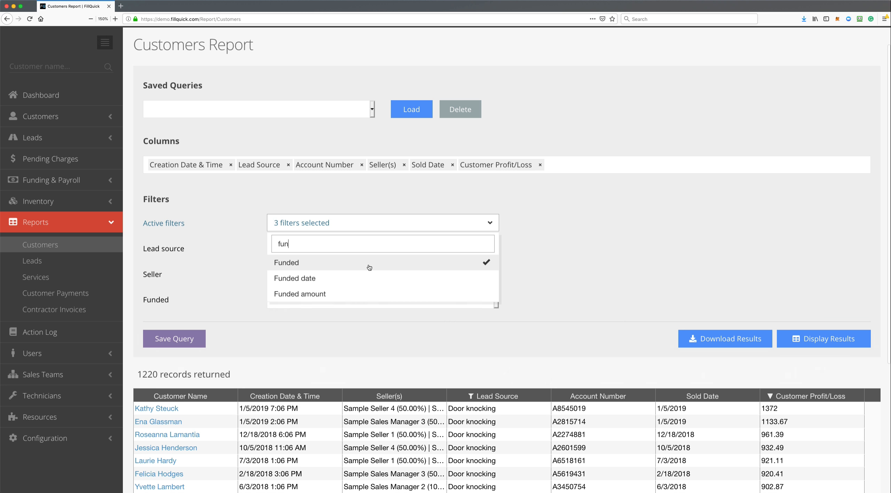
left_click(333, 281)
left_click(565, 261)
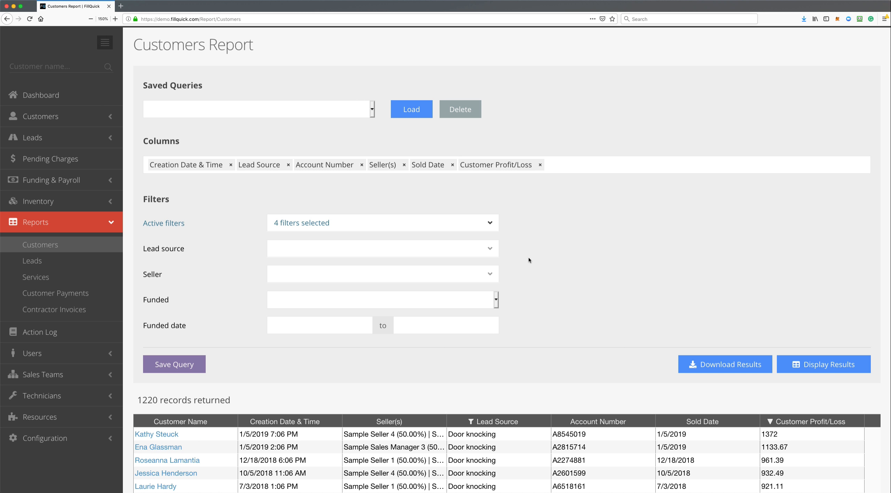
Step: Set the report filters to lead source Door knocking, seller Sample Seller 1 and Funded Yes
left_click(483, 253)
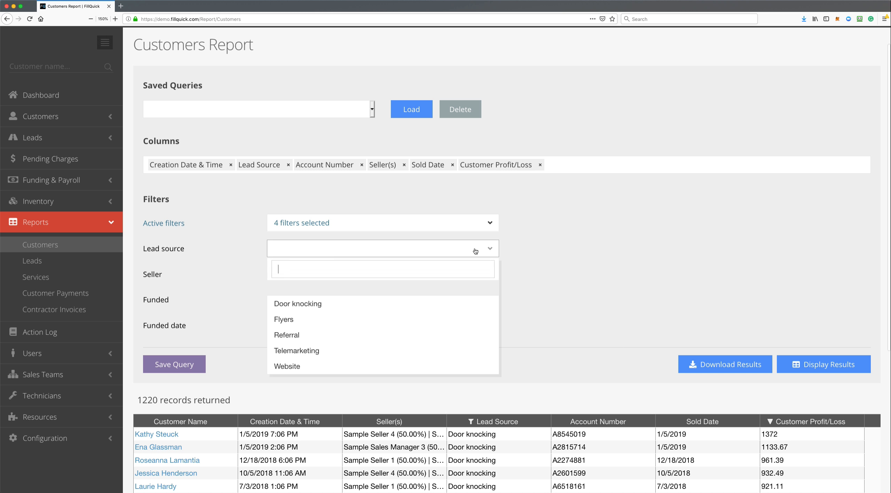
left_click(435, 300)
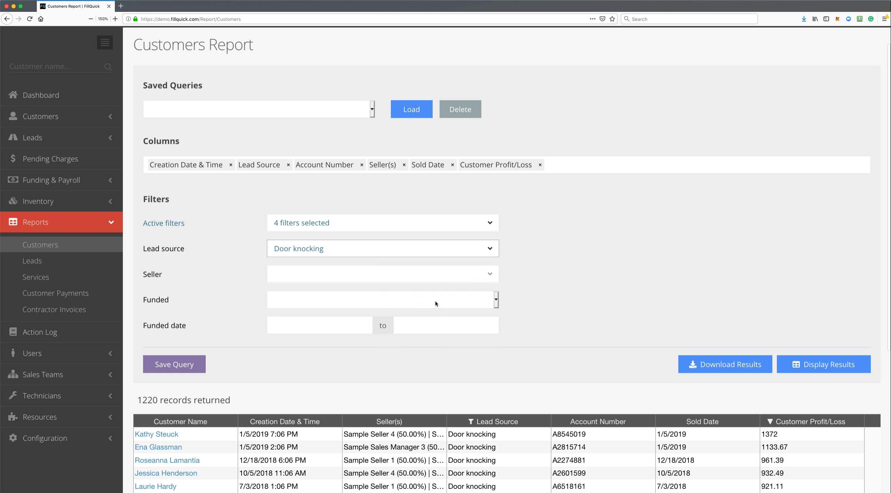
left_click(385, 280)
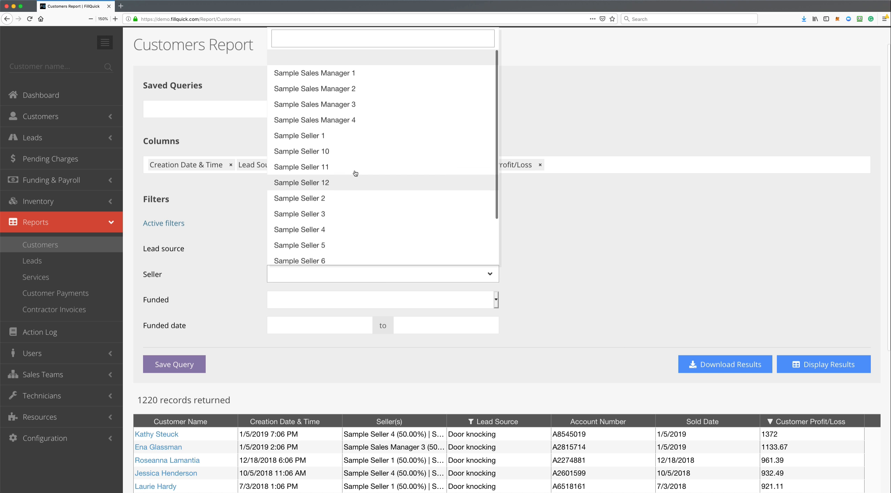
left_click(345, 140)
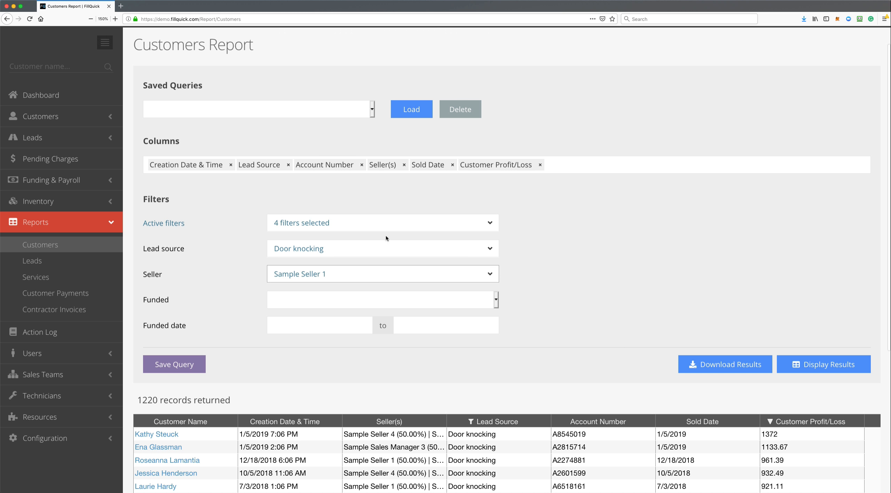
left_click(322, 300)
left_click(317, 304)
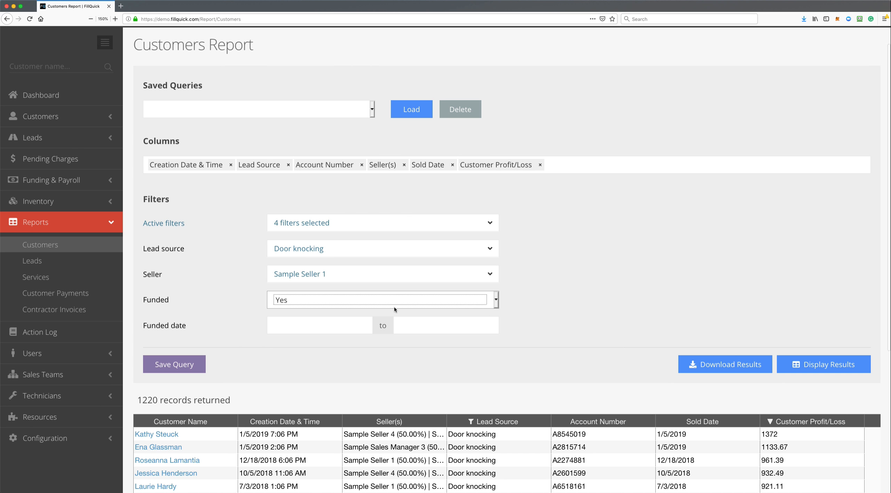
Step: Set the Funded date filter range from 01/01/2019 to 12/31/2019
scroll(360, 324, "down", 3)
left_click(315, 255)
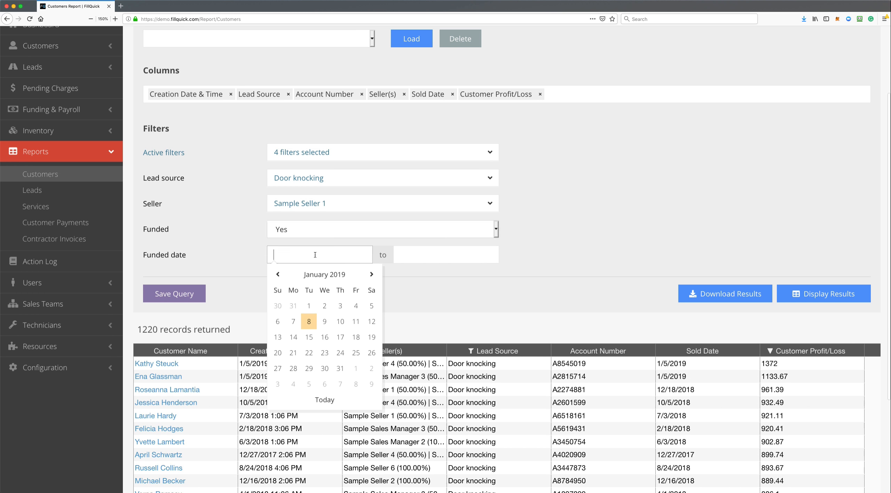
left_click(324, 275)
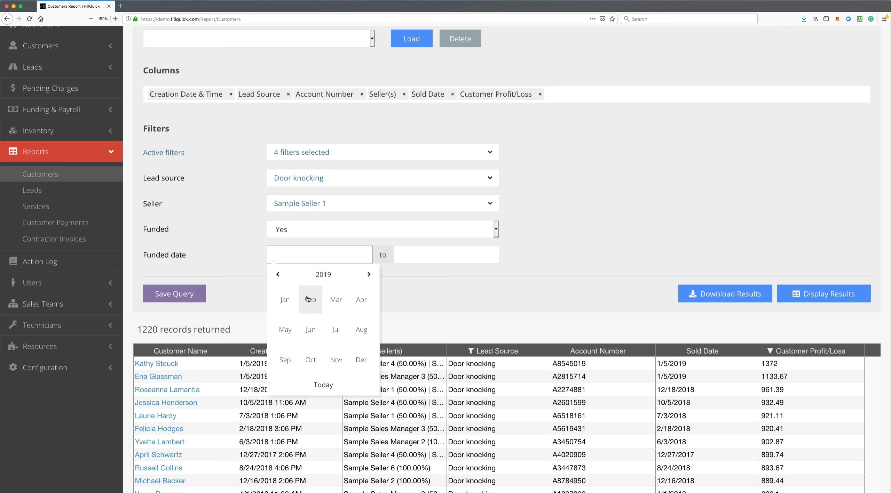
left_click(287, 301)
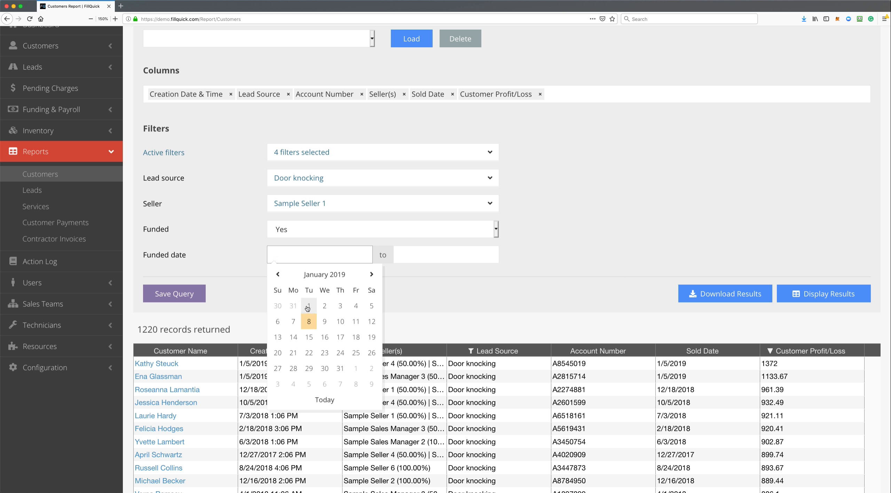
left_click(308, 306)
left_click(423, 258)
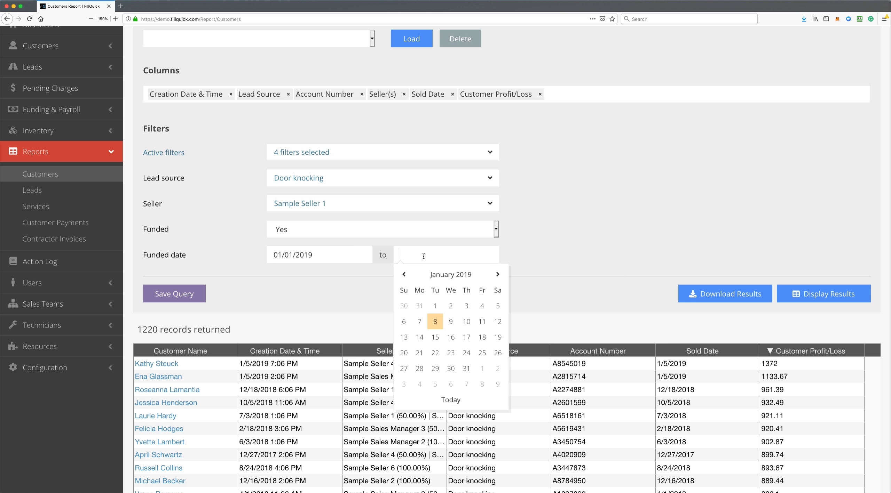
left_click(450, 277)
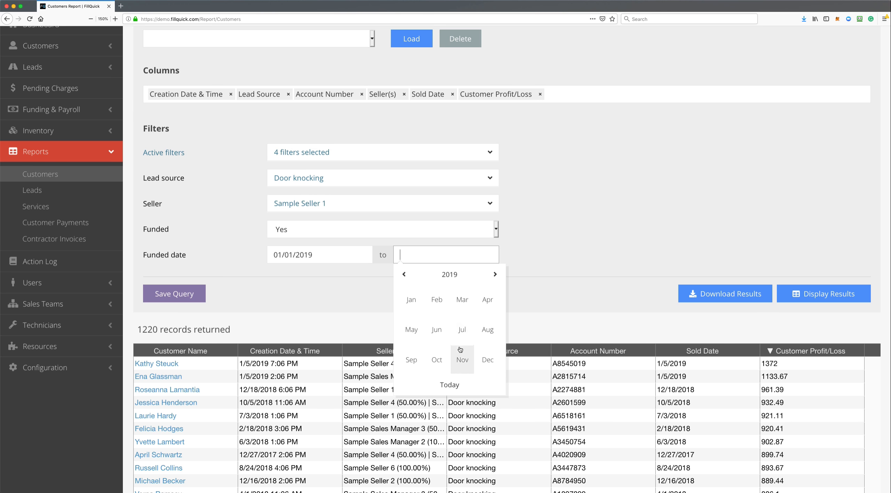
left_click(487, 361)
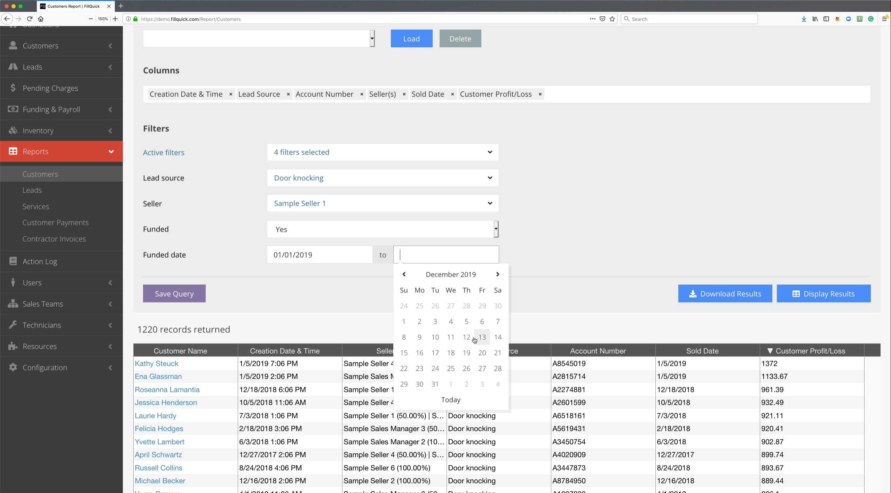
left_click(437, 383)
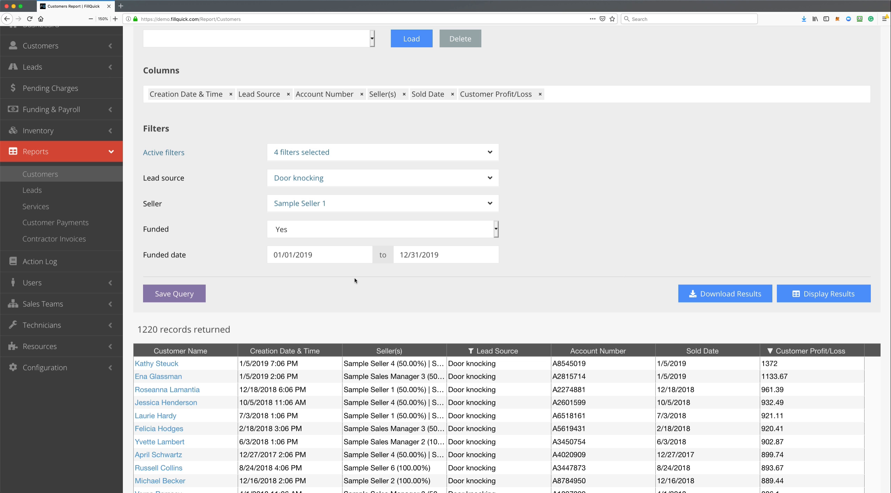
Step: Display the filtered report results and review the returned records together with the chosen filters
left_click(814, 294)
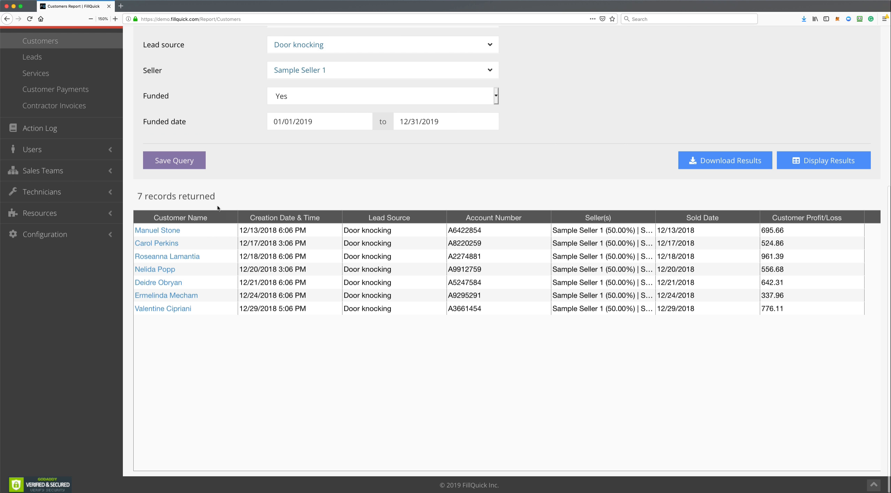
scroll(500, 207, "up", 3)
scroll(496, 238, "up", 1)
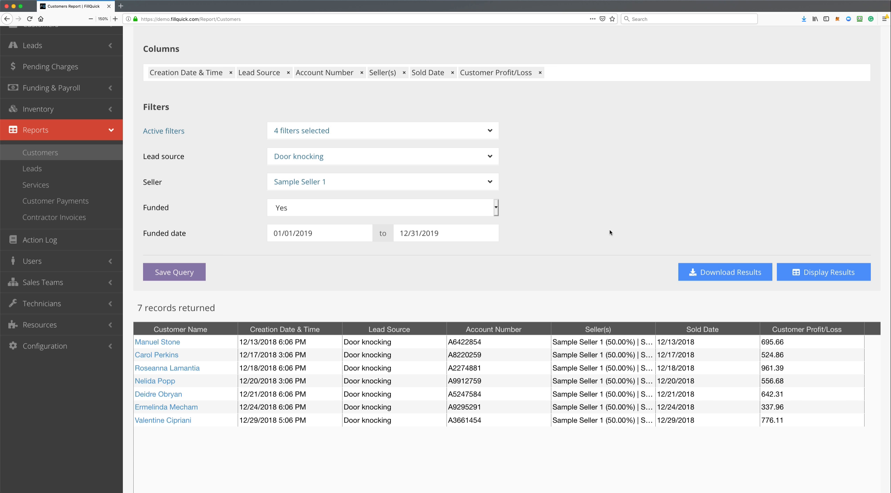
scroll(609, 233, "up", 2)
scroll(609, 232, "up", 1)
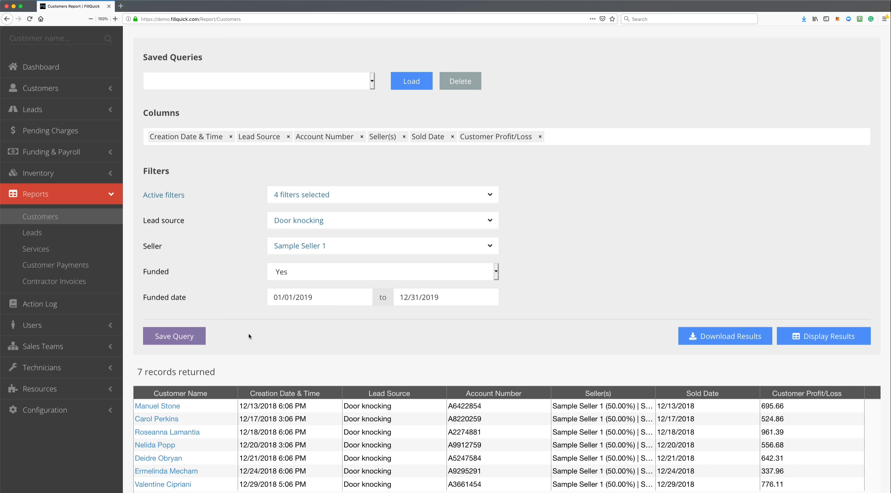
scroll(250, 332, "down", 2)
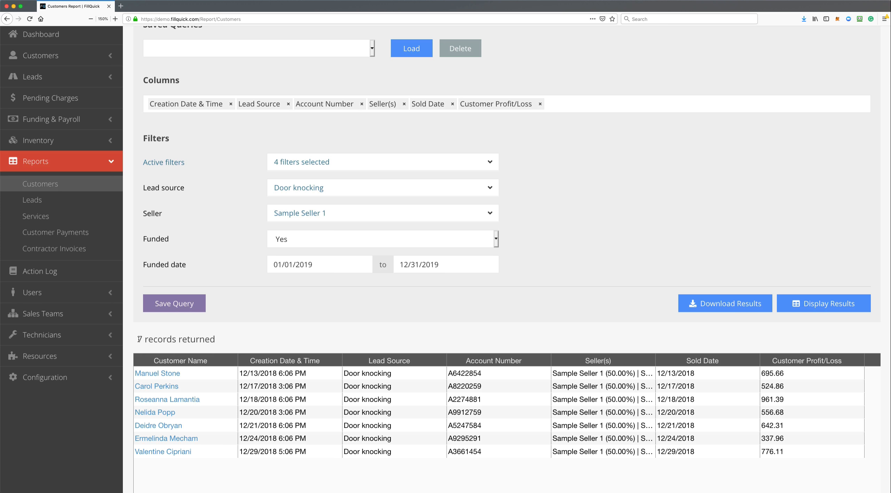
left_click_drag(139, 340, 205, 339)
left_click(203, 338)
Step: Save the current report setup as a query named "Seller #1 2019 Funded Report"
left_click(194, 306)
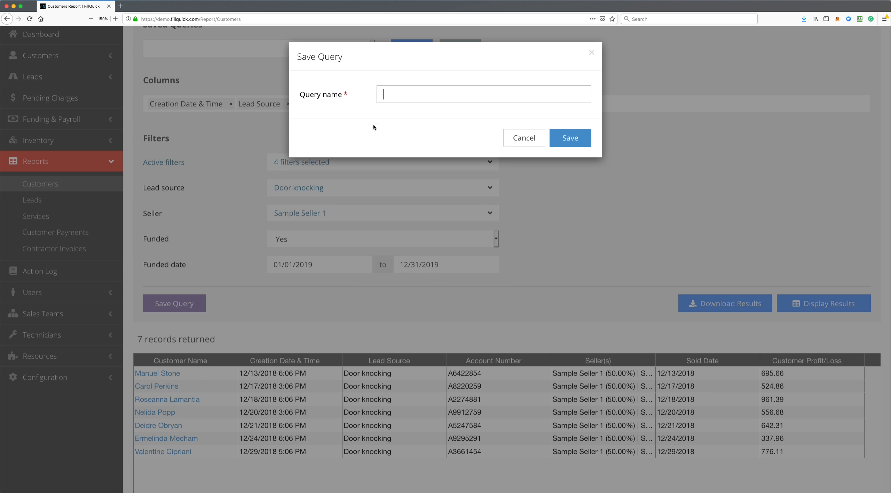
type("Seller #1 2019 Funded Report")
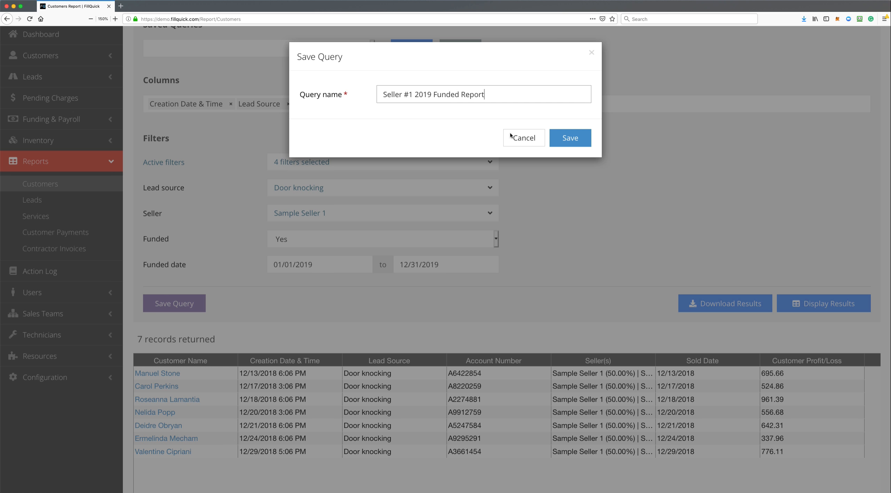
left_click(571, 138)
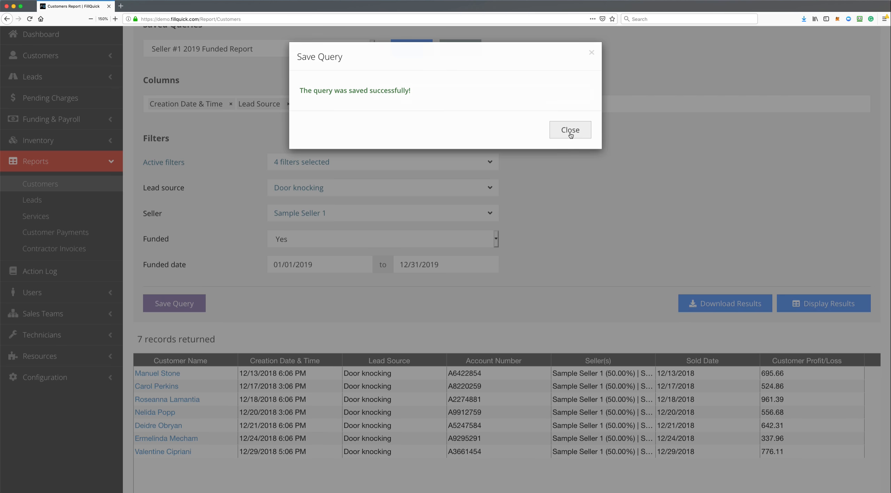
left_click(571, 138)
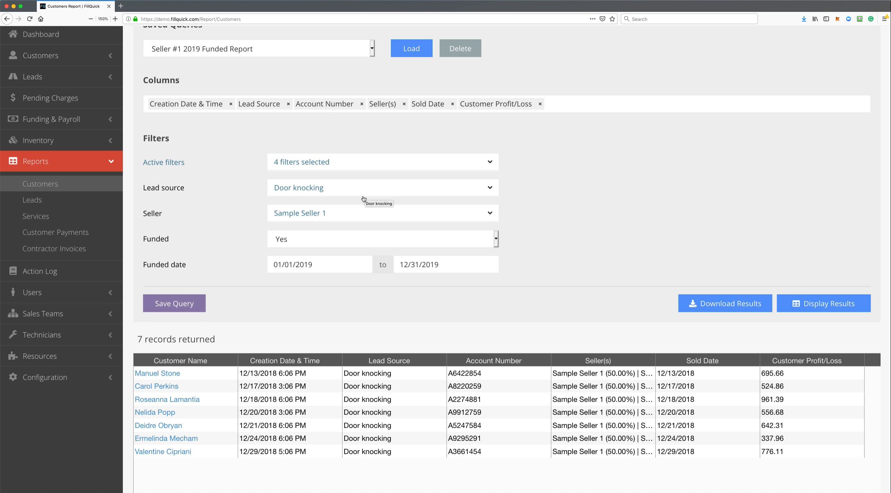
Step: Change the Seller filter to Sample Seller 2 and display the updated report results
left_click(357, 213)
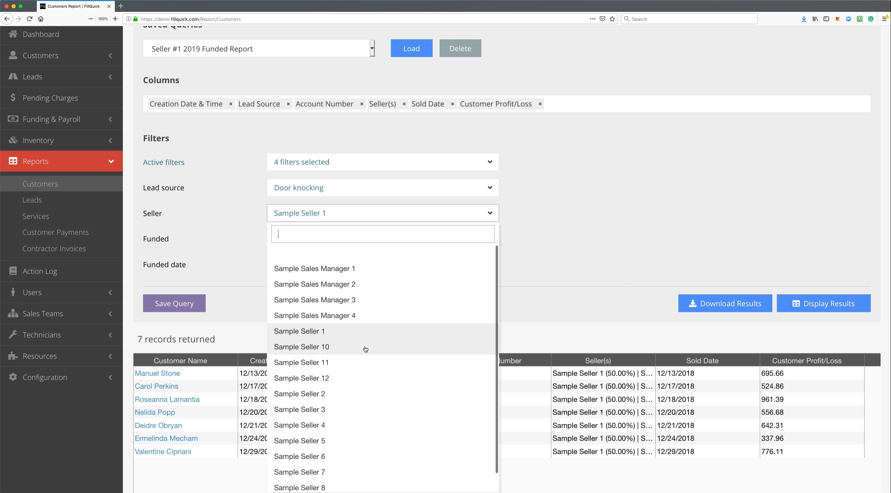
left_click(358, 393)
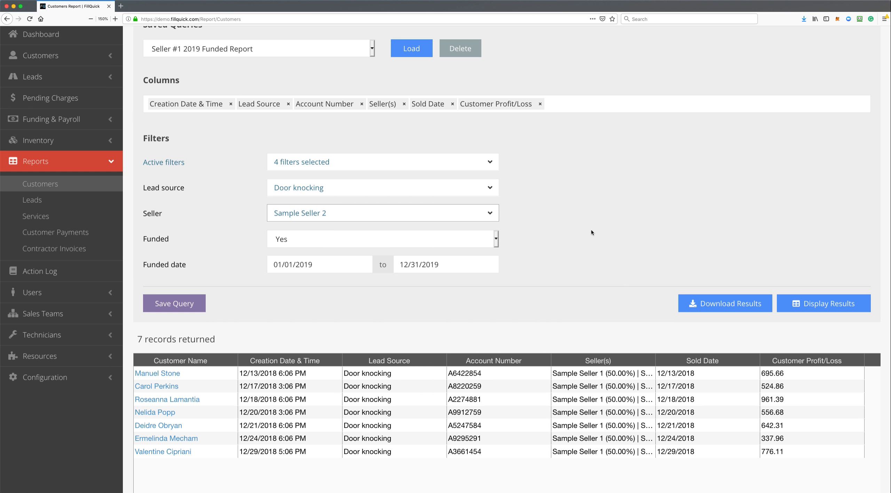
left_click(823, 304)
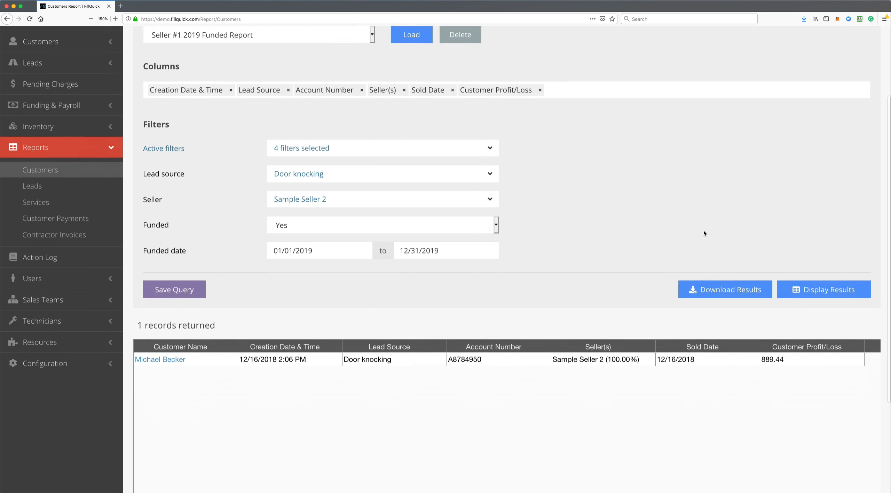
scroll(210, 281, "down", 5)
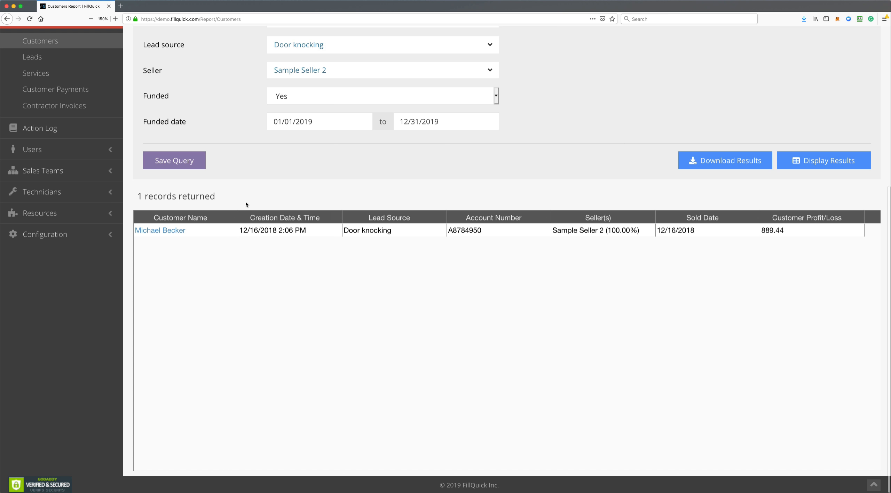
scroll(264, 223, "up", 4)
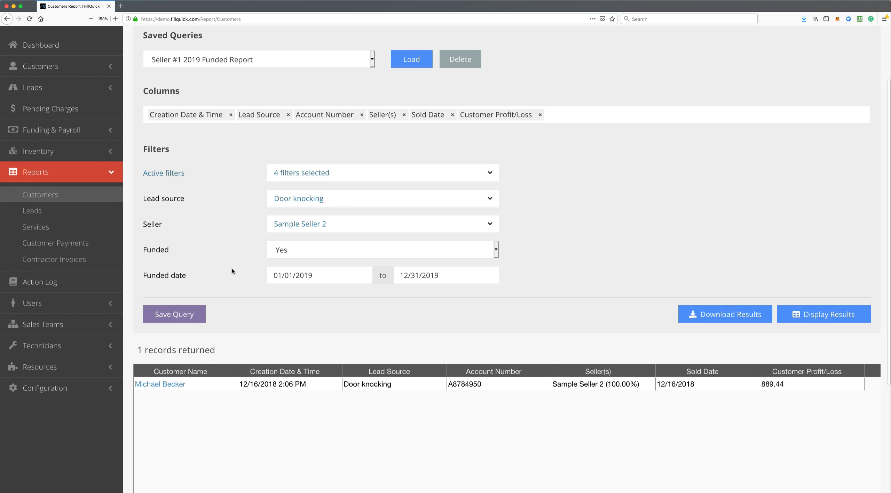
Step: Save the changed report setup as a separate query named "Seller #2 2019 Funded Report"
left_click(182, 321)
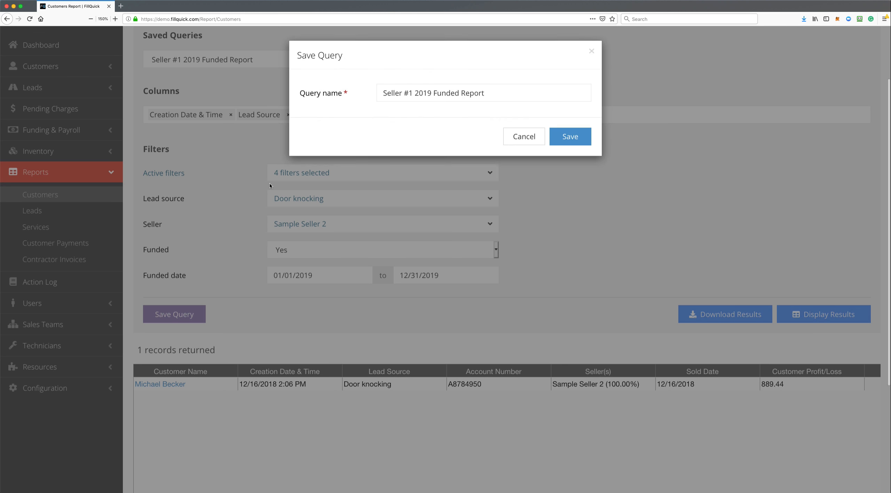
left_click(408, 94)
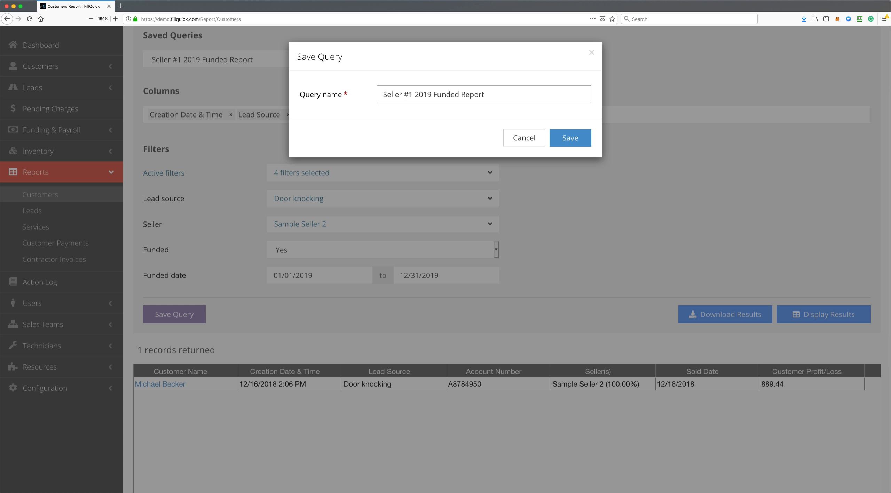
key("BackSpace")
type("2")
left_click(572, 136)
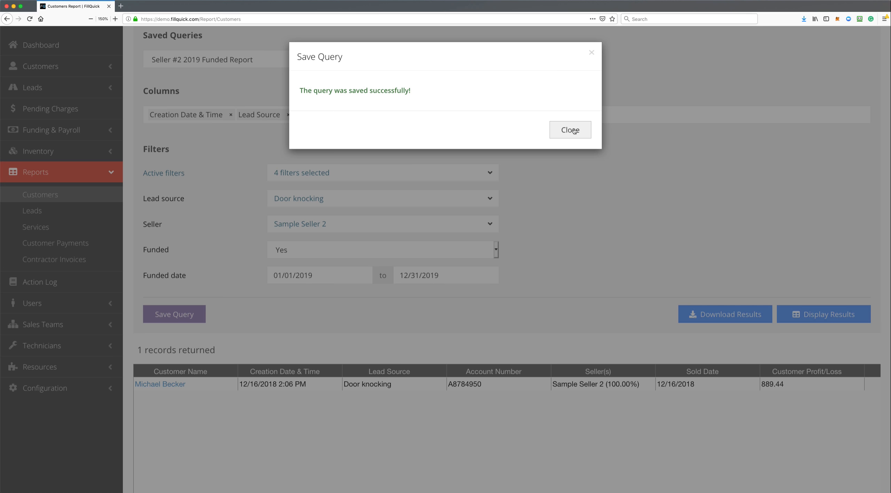
left_click(572, 137)
Step: Check the list of saved queries and keep Seller #2 2019 Funded Report selected
left_click(281, 58)
left_click(281, 59)
left_click(242, 52)
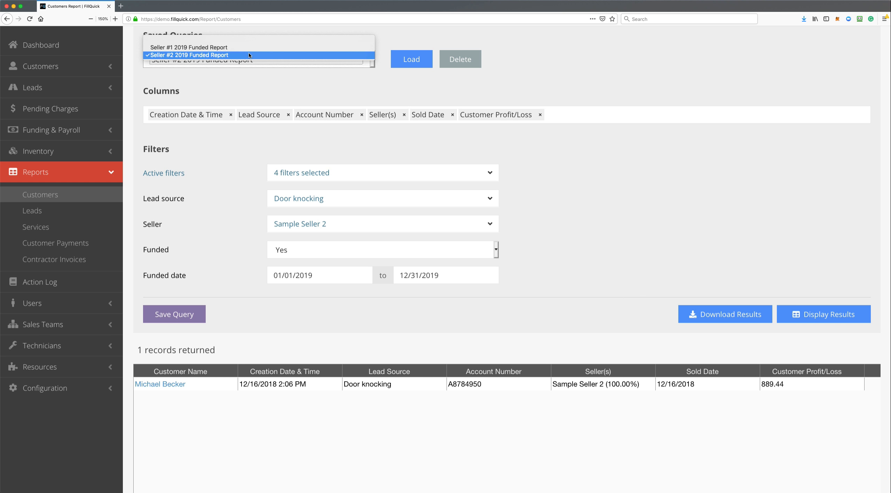
left_click(251, 55)
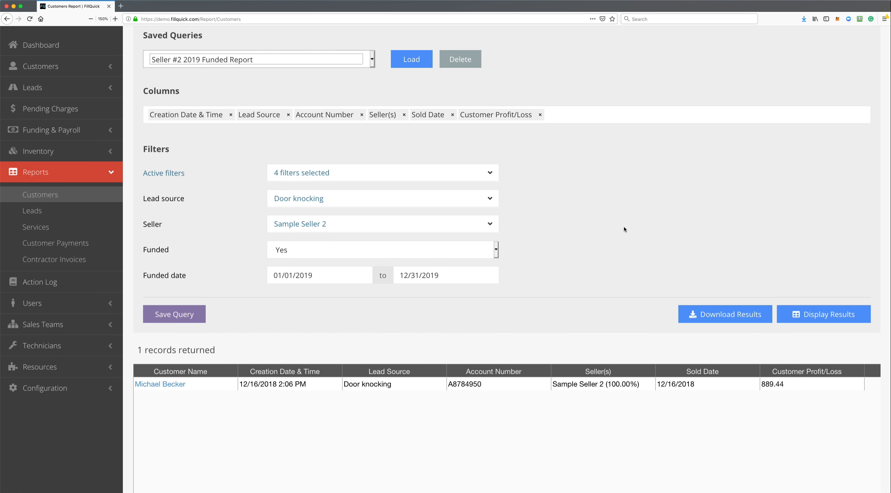
Step: Request a download of the report results as Customers.xlsx and cancel the file save
scroll(623, 227, "down", 1)
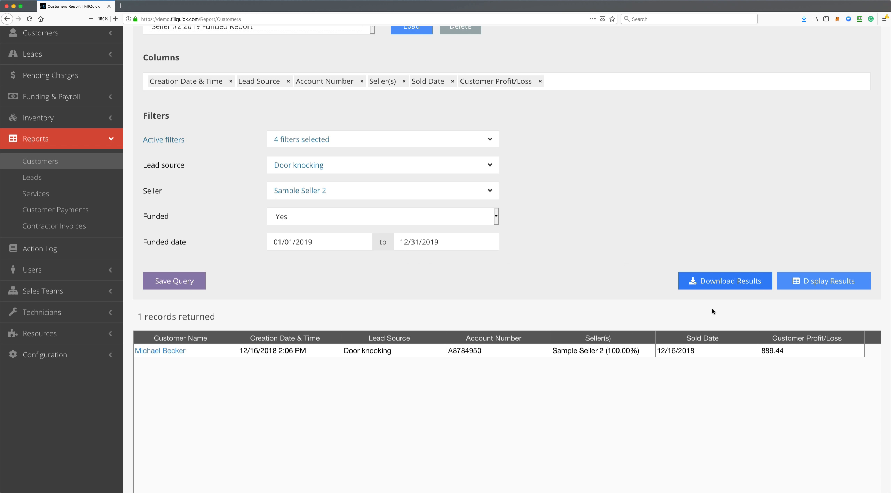
scroll(167, 305, "up", 1)
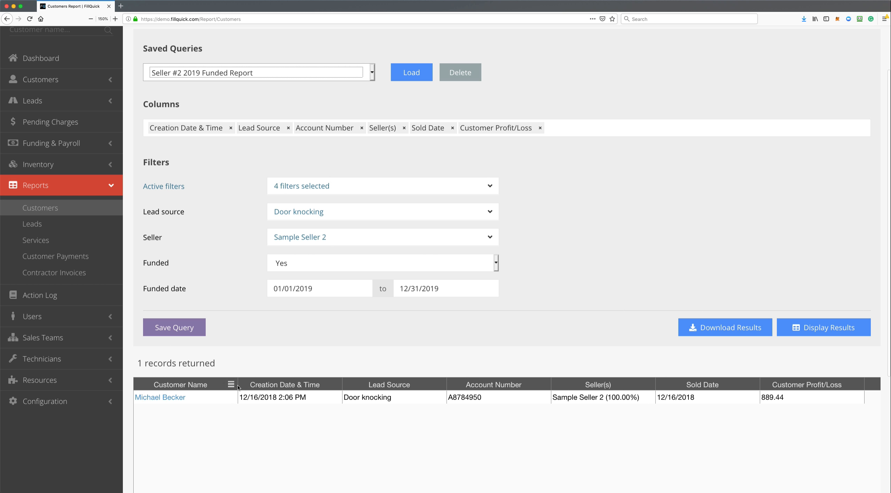
left_click(740, 330)
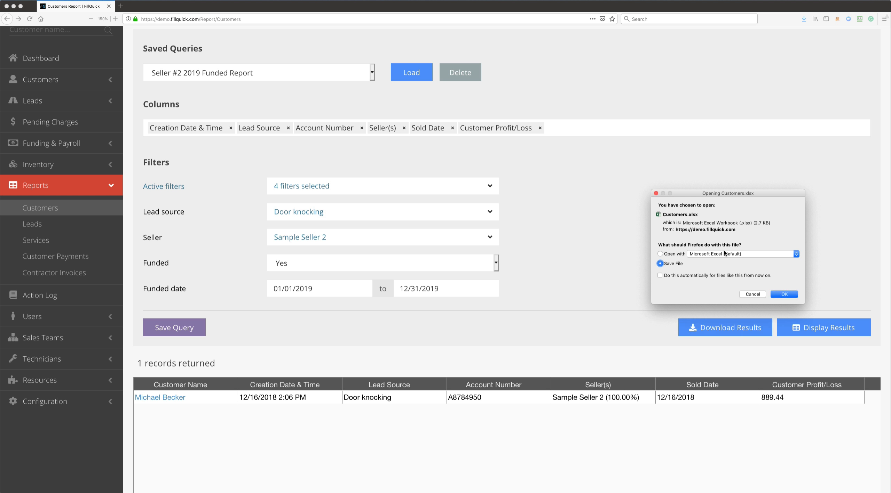
left_click(753, 296)
Step: Leave the Customers report and go to the Dashboard
scroll(616, 300, "up", 3)
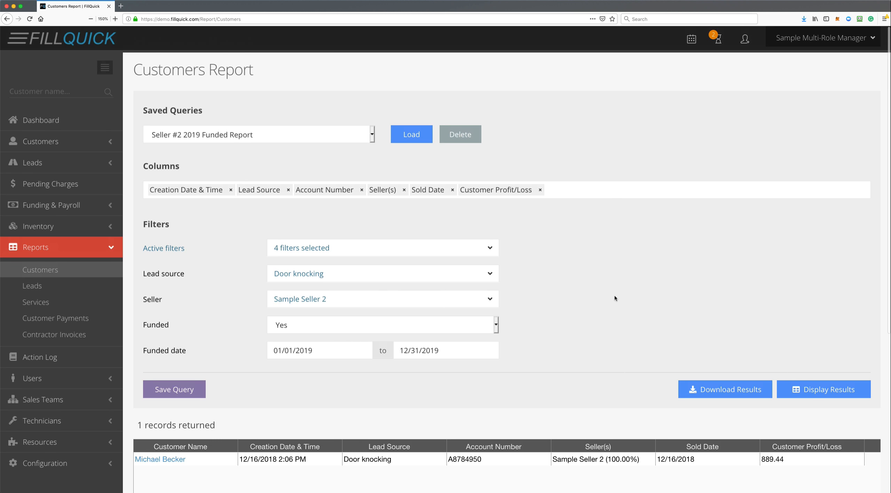
left_click(41, 120)
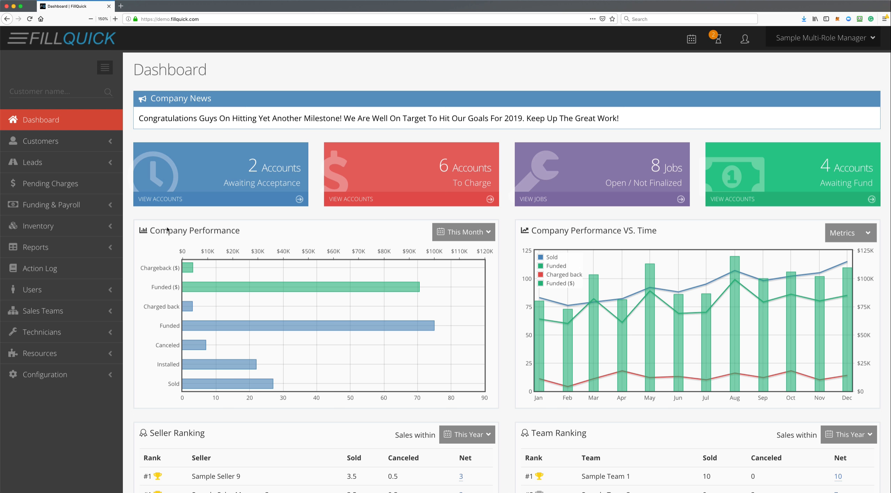
Step: Open the Customers report and load the saved query "Seller #1 2019 Funded Report"
left_click(63, 247)
scroll(65, 178, "down", 3)
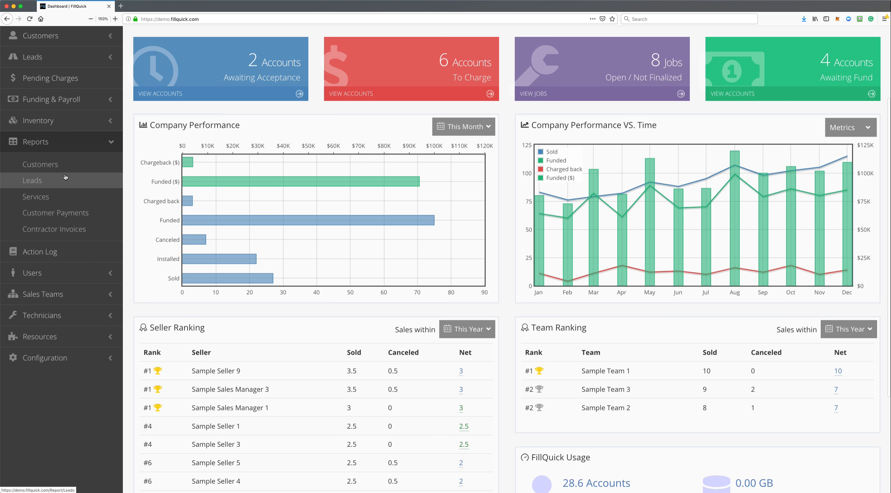
left_click(65, 167)
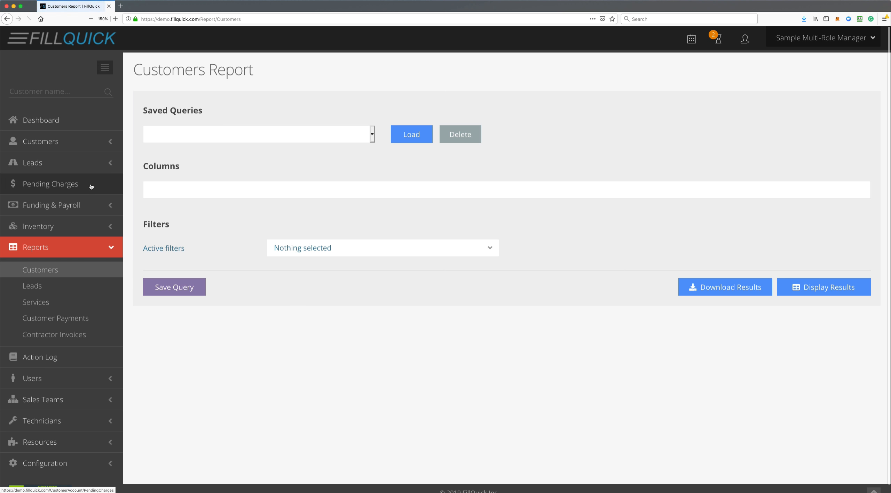
left_click(220, 139)
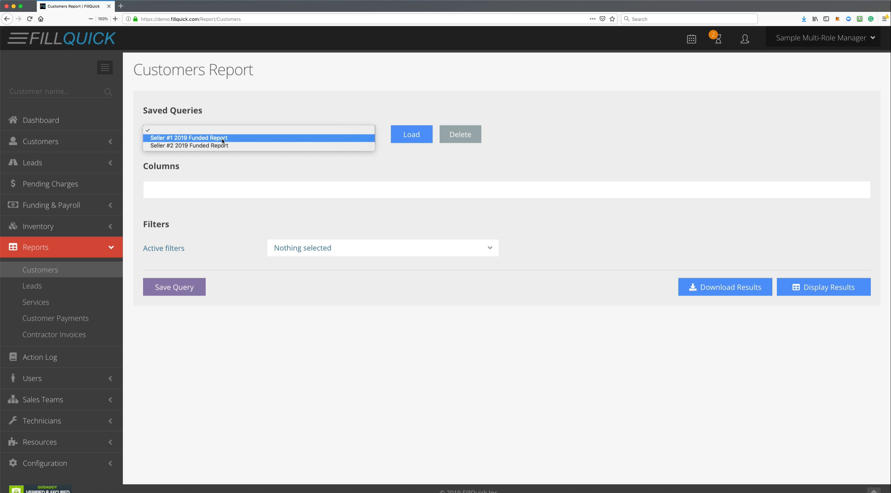
left_click(259, 139)
left_click(402, 136)
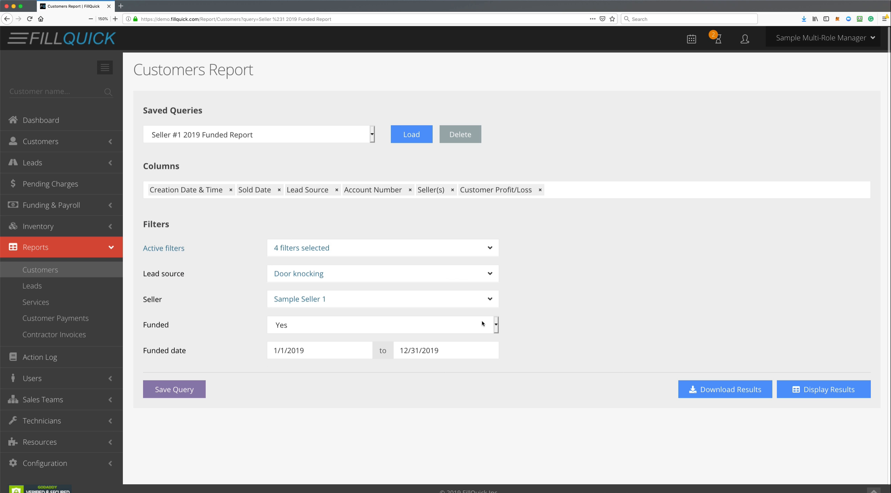
Step: Display the results of the loaded query and review the returned records against the report's columns and filters
left_click(823, 390)
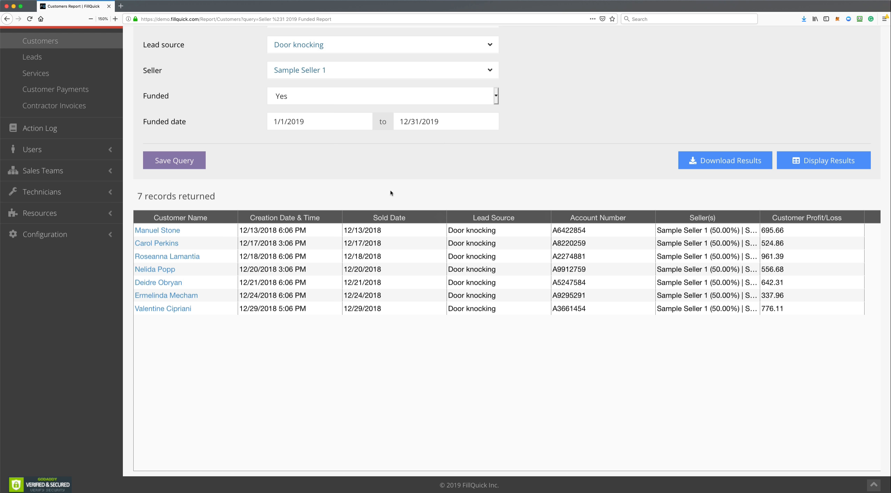
scroll(390, 190, "up", 4)
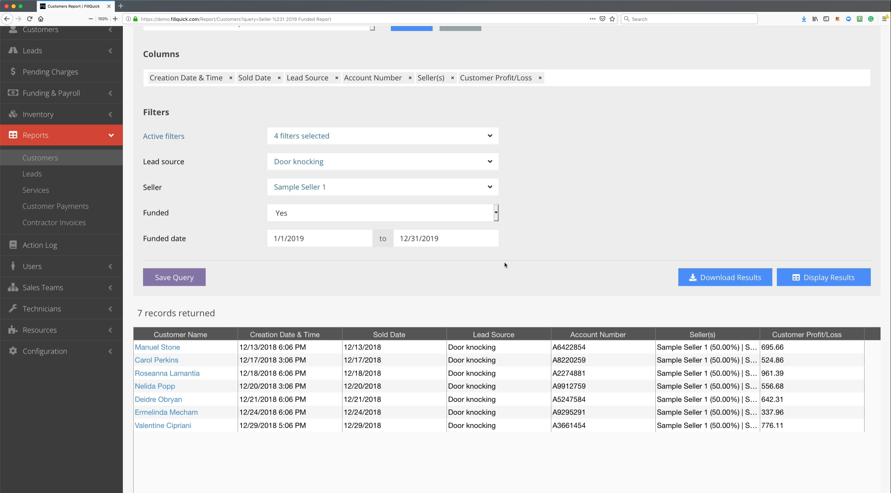
scroll(577, 238, "up", 2)
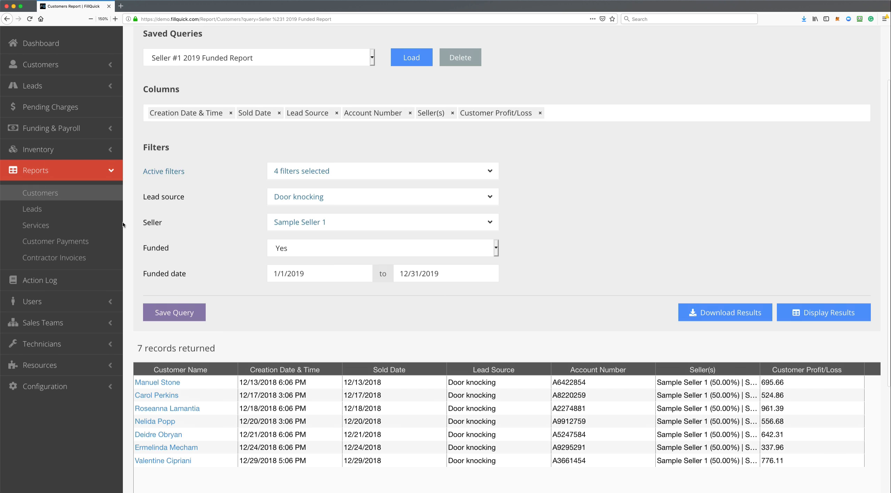
Step: Open the Leads report and look through its available columns without adding any
left_click(60, 213)
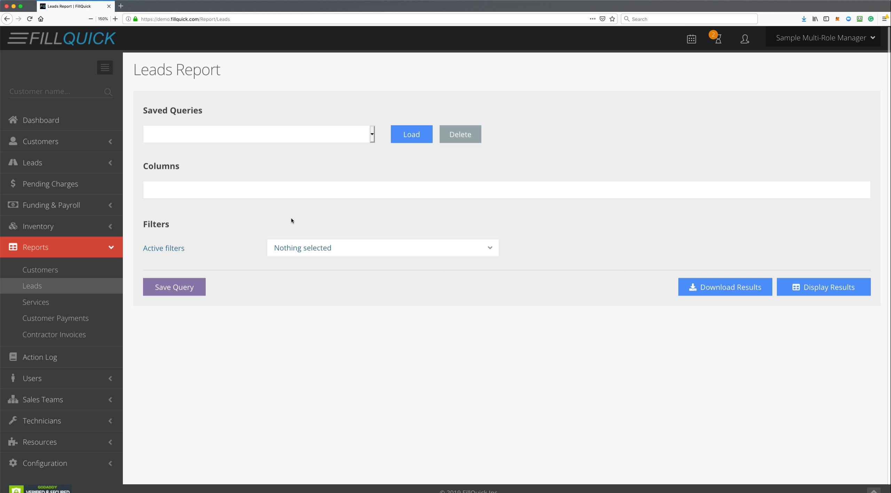
left_click(258, 191)
scroll(255, 237, "down", 3)
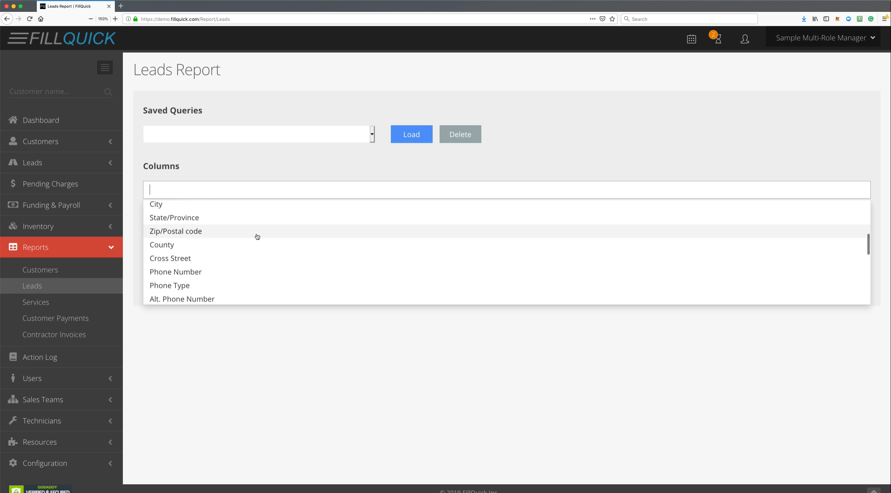
scroll(254, 237, "up", 3)
left_click(244, 165)
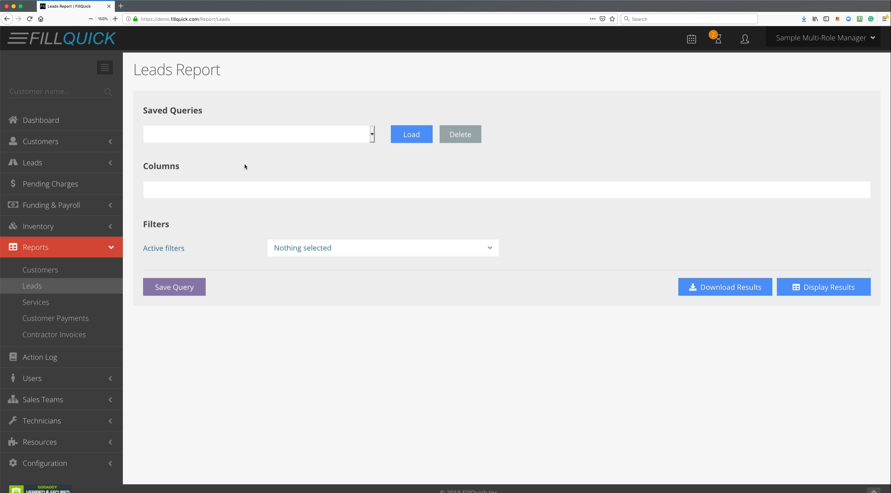
Step: Open the Services report and look through its available columns without adding any
left_click(40, 303)
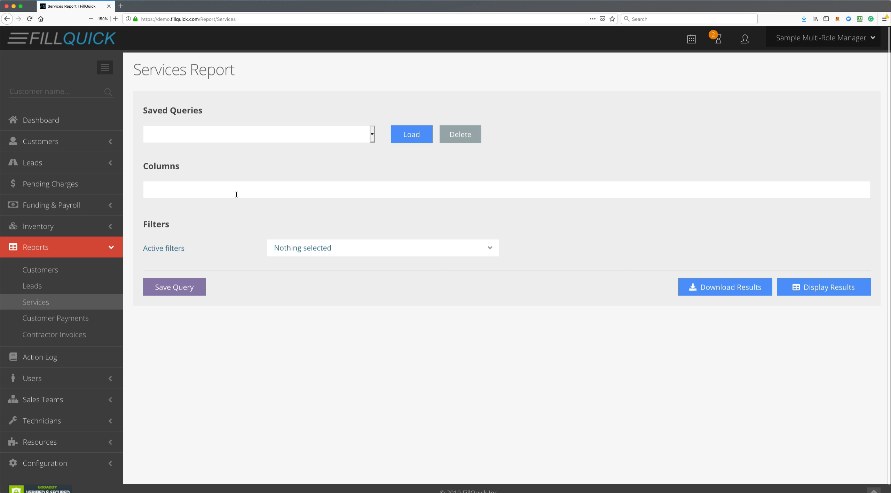
left_click(237, 195)
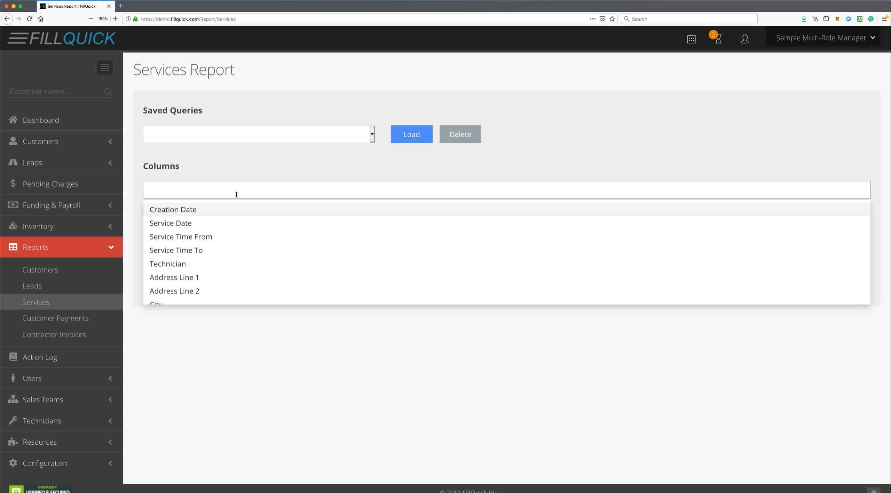
scroll(236, 233, "down", 3)
scroll(237, 233, "up", 3)
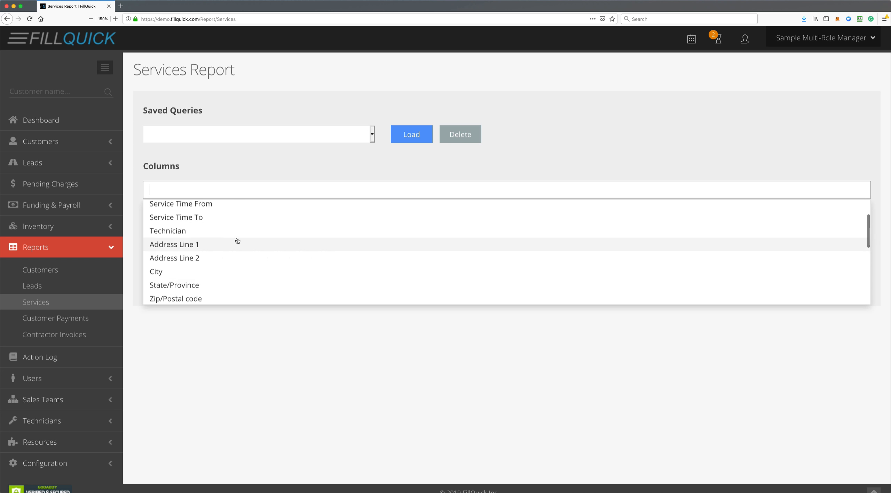
left_click(221, 166)
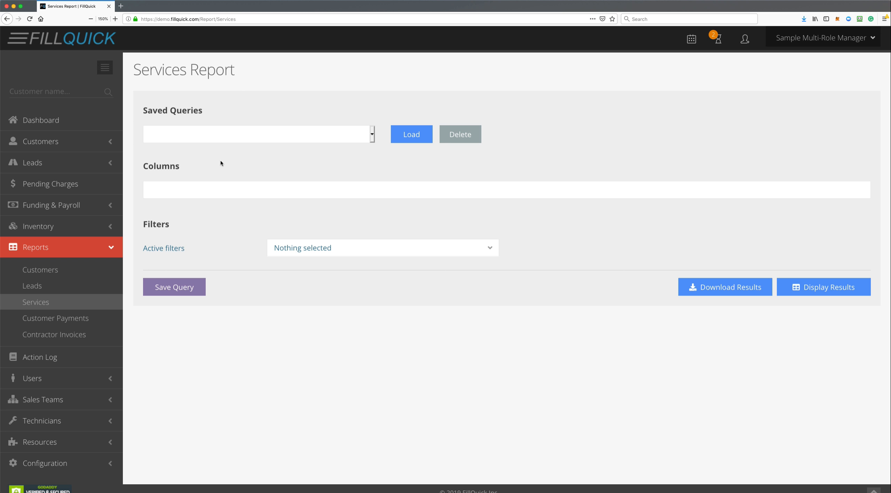
Step: Open the Customer Payments report and look through its available columns without adding any
left_click(68, 320)
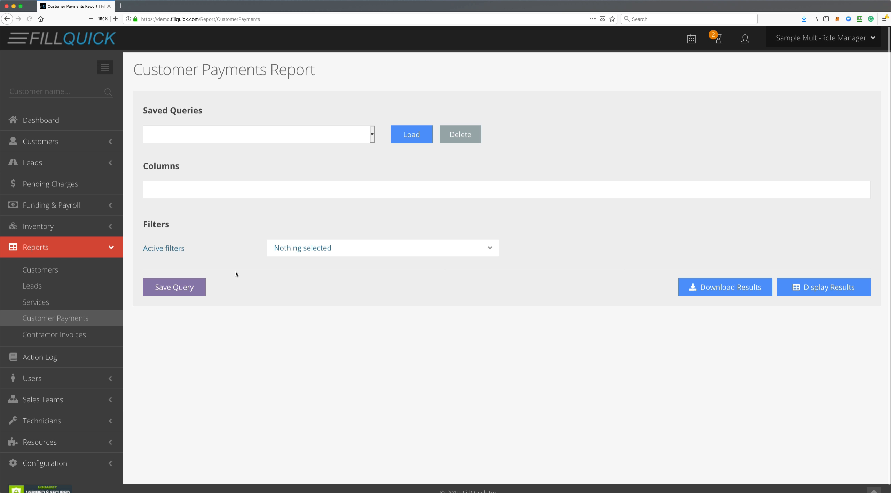
left_click(346, 191)
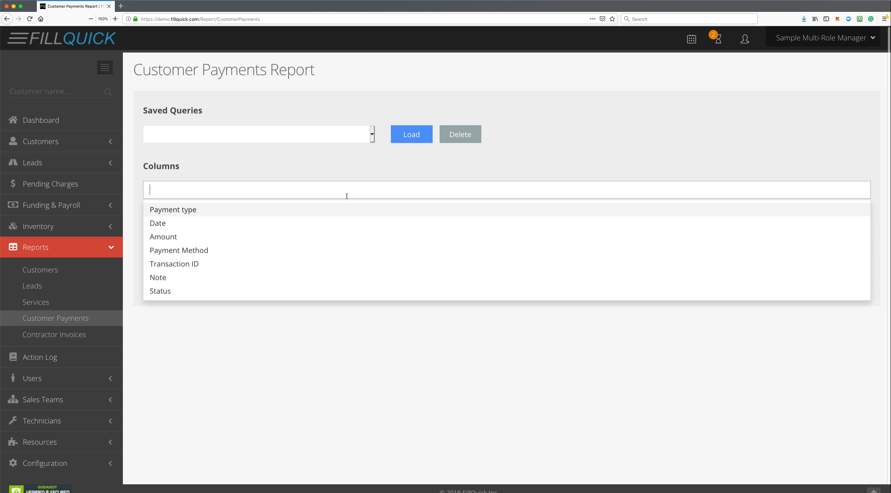
scroll(340, 219, "down", 1)
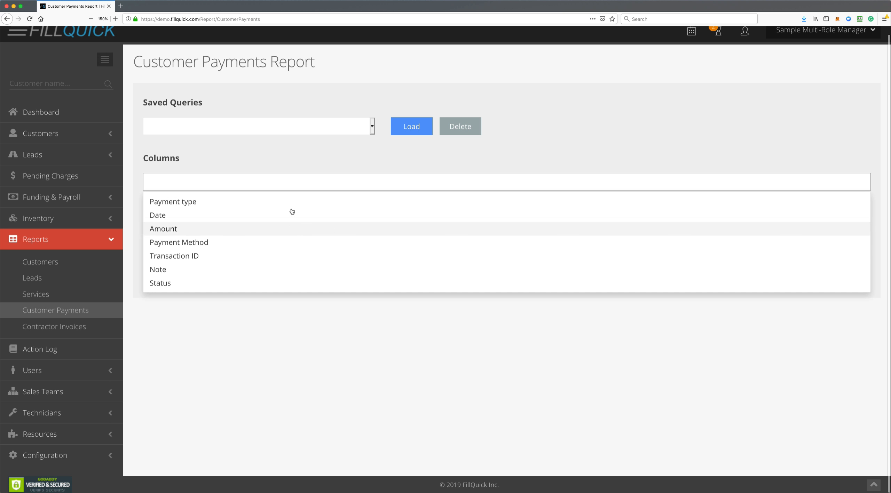
left_click(297, 160)
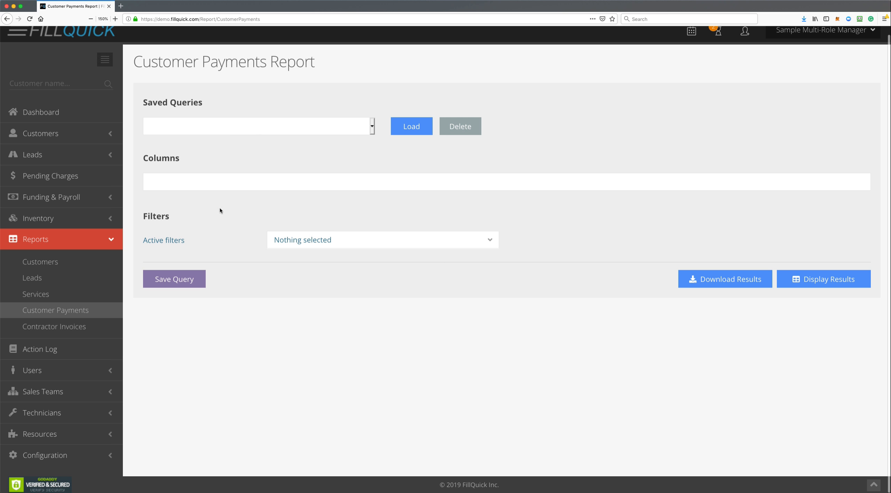
Step: Open the Contractor Invoices report and look through its available columns without adding any
left_click(87, 327)
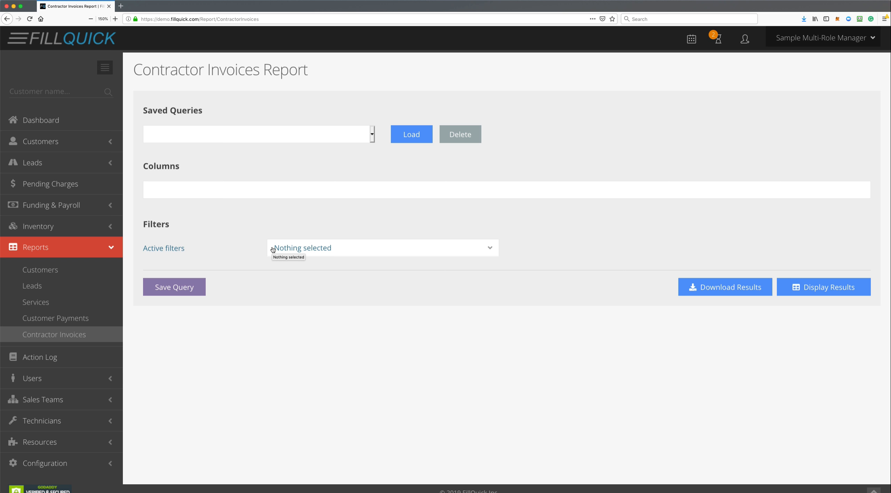
left_click(271, 194)
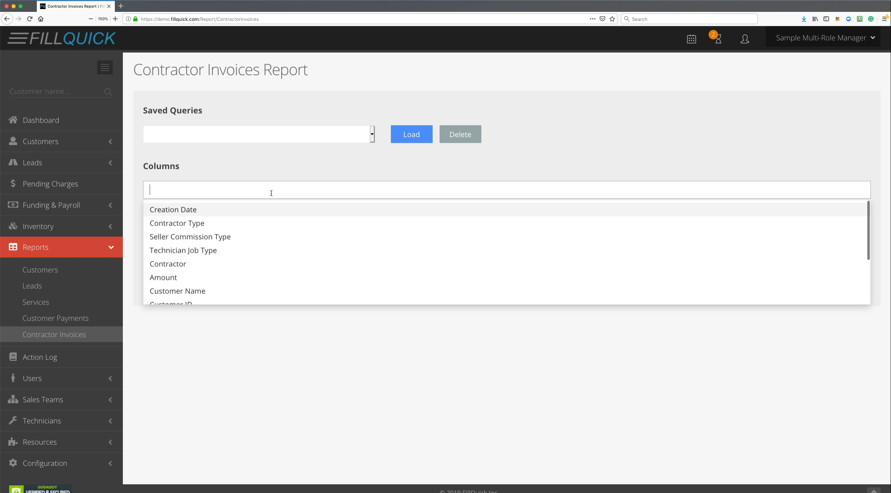
scroll(265, 248, "down", 2)
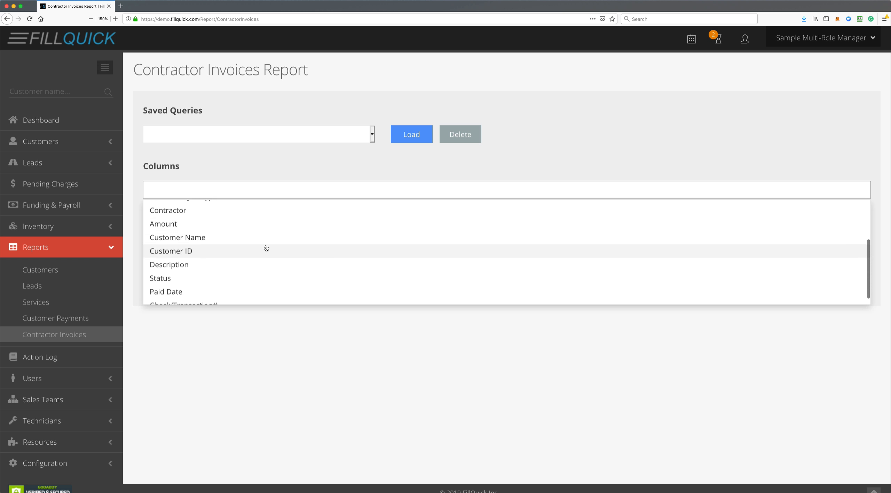
scroll(266, 248, "up", 2)
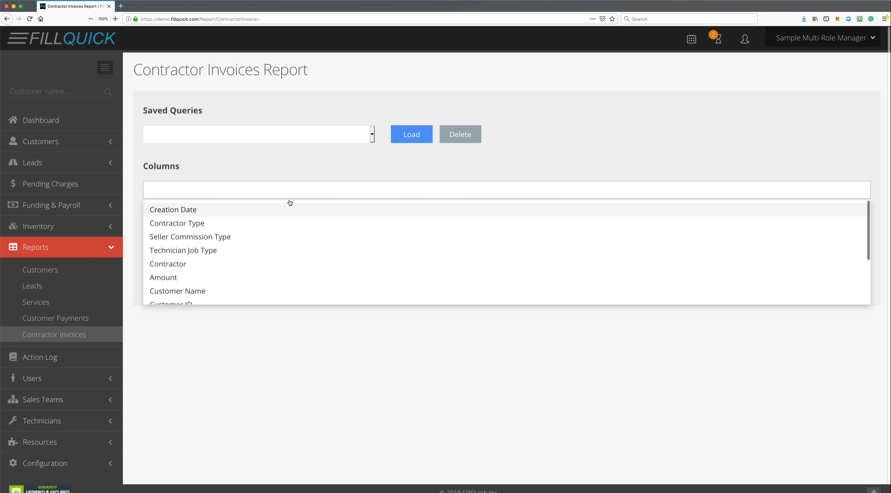
left_click(294, 173)
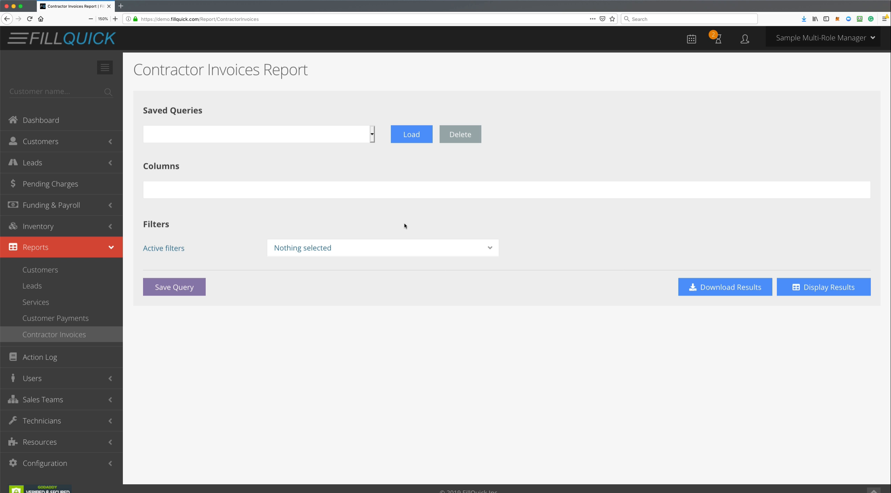